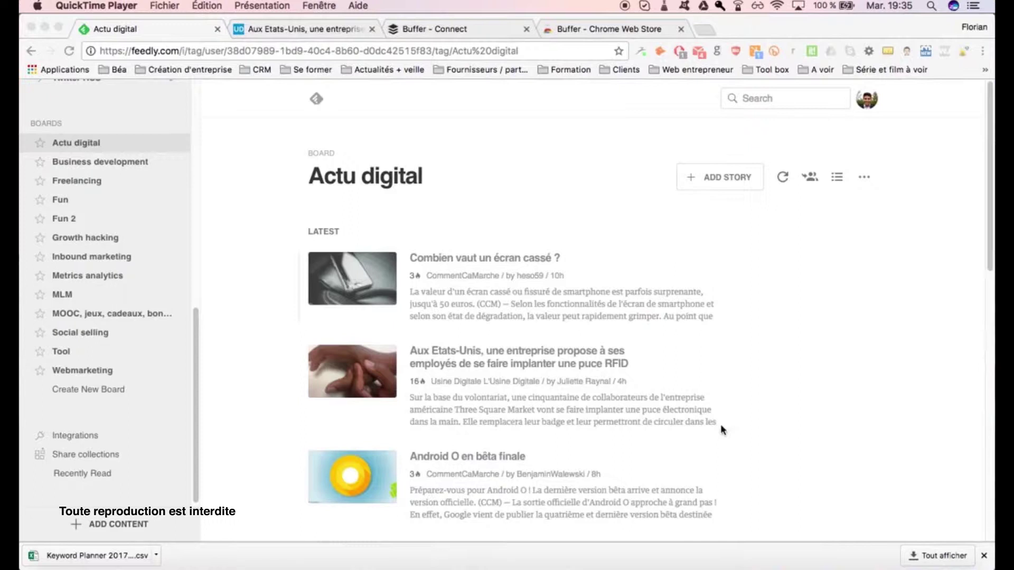
- Expand the Actu digital collection in the feeds list to show its sources
left_click(722, 429)
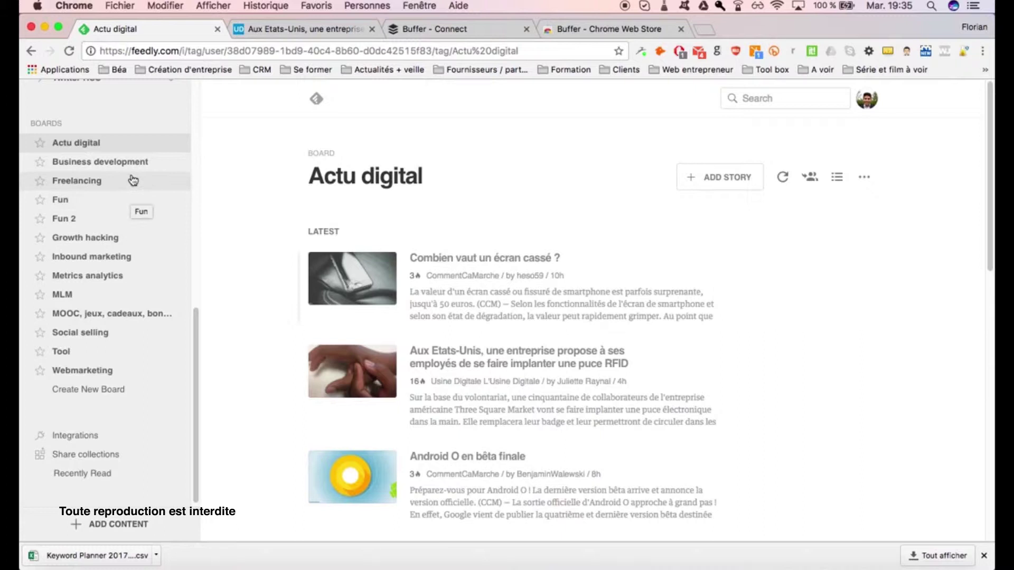
scroll(150, 240, "up", 10)
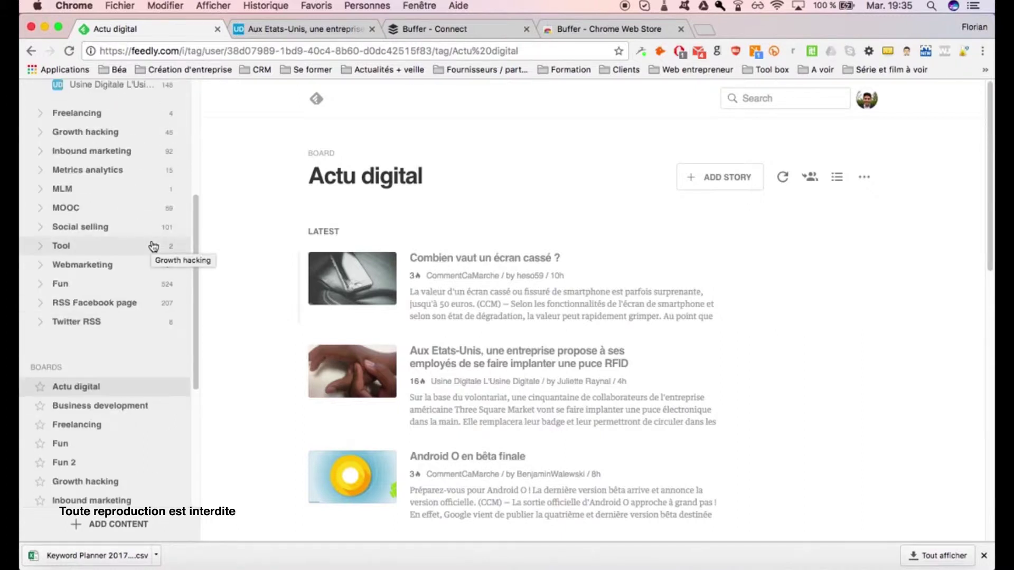
left_click(40, 215)
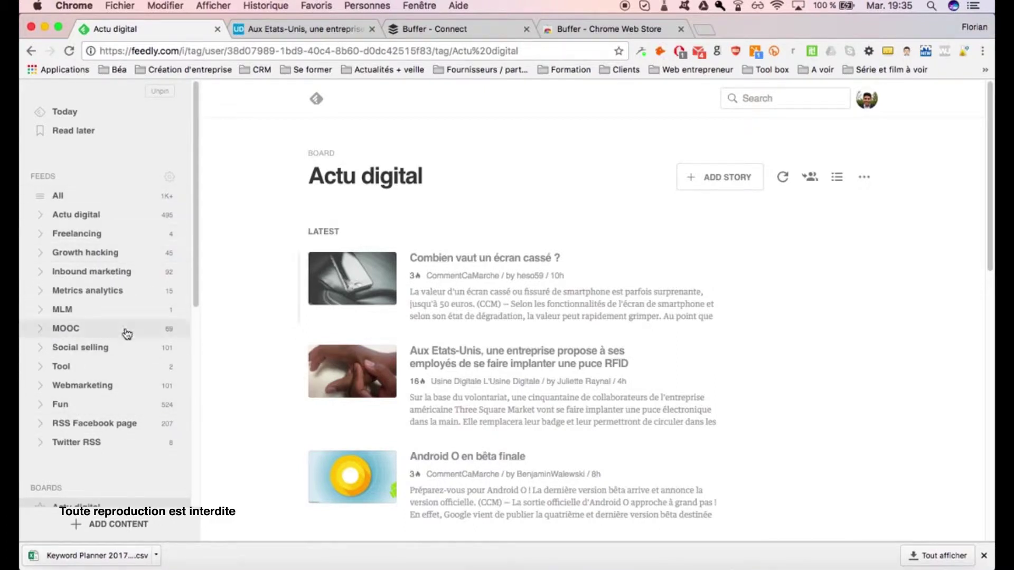
left_click(39, 215)
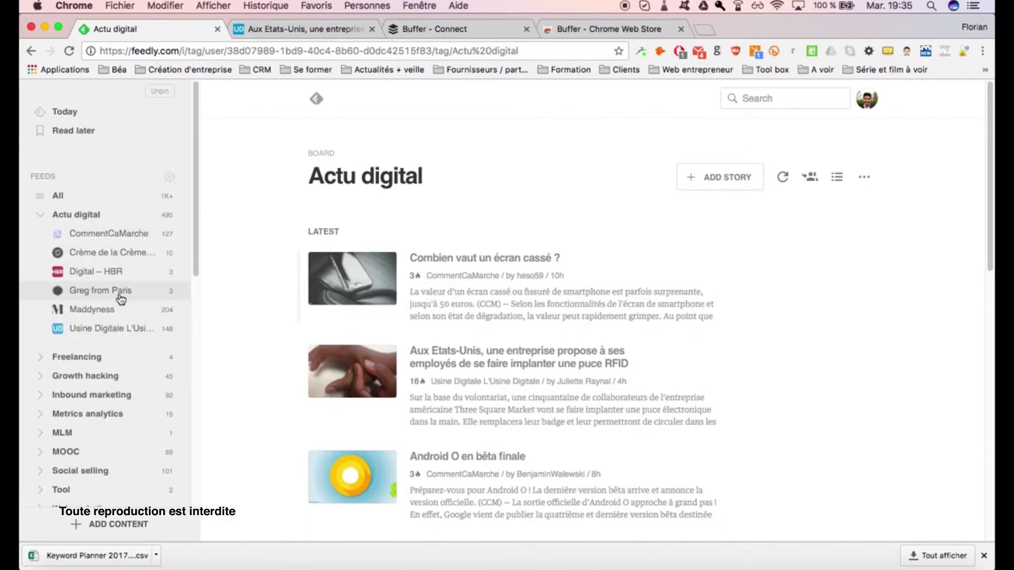
- Start adding content, open the source discovery page and browse the sources for the #marketing topic
left_click(94, 530)
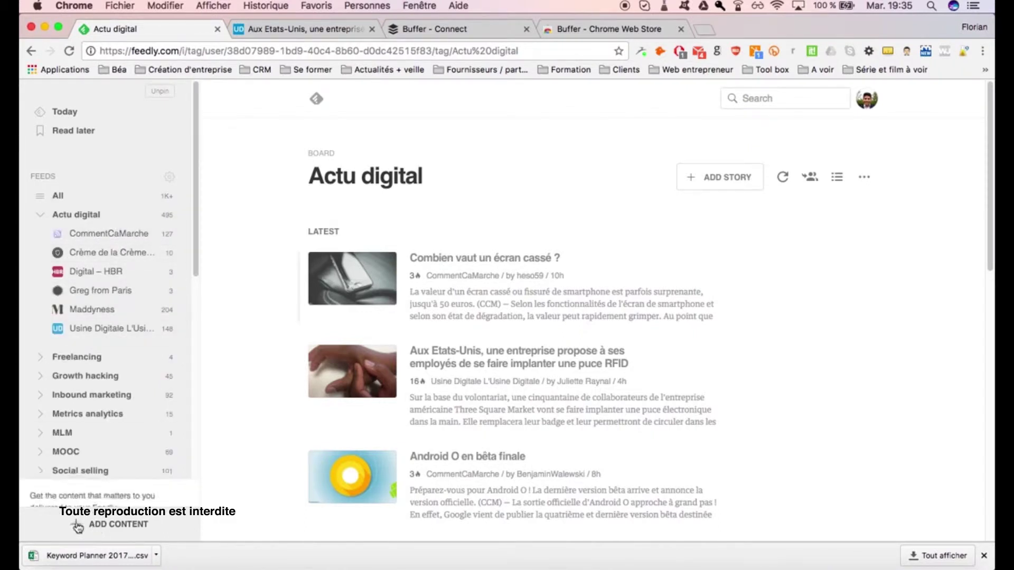
left_click(88, 468)
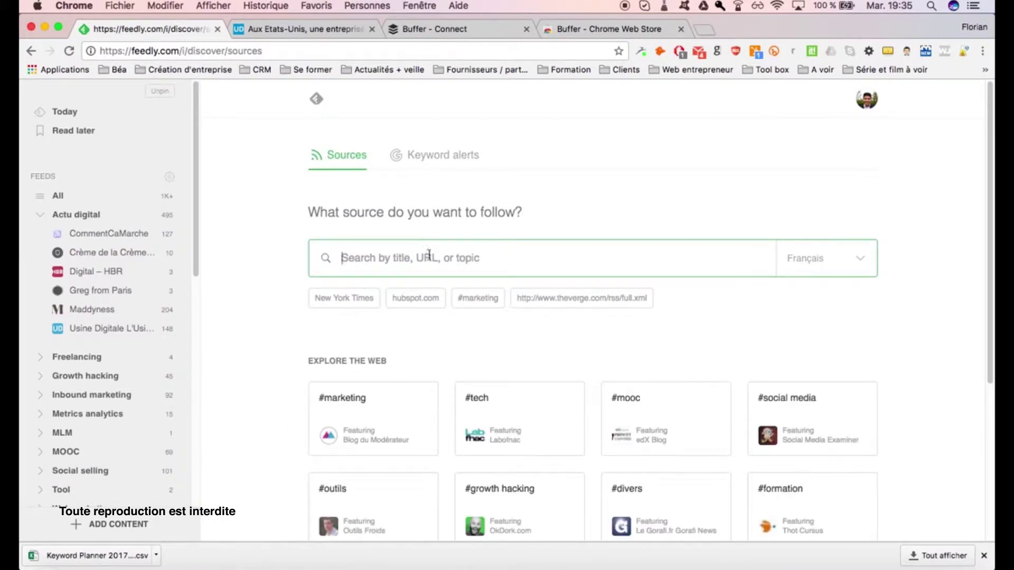
scroll(455, 421, "down", 3)
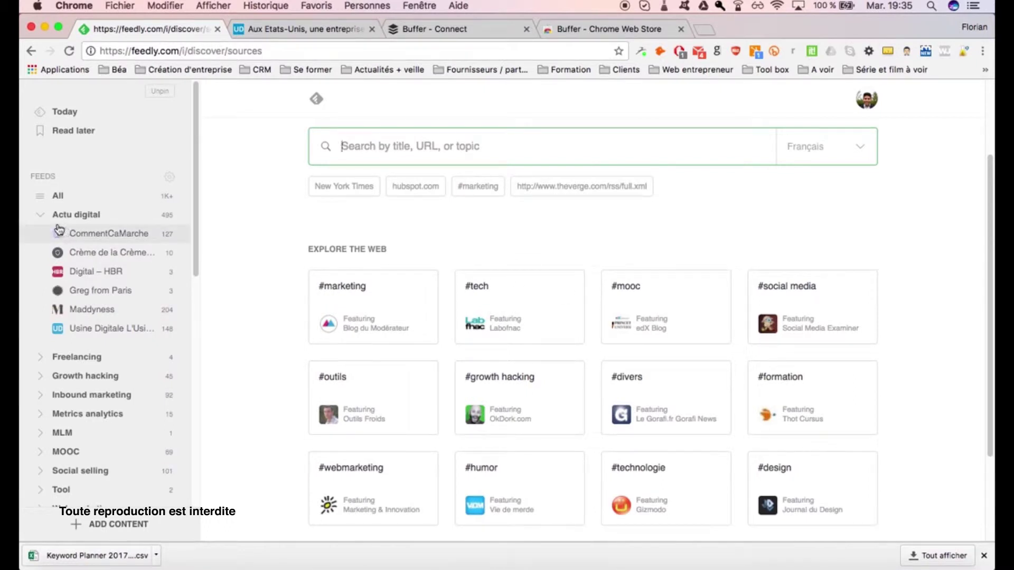
left_click(389, 296)
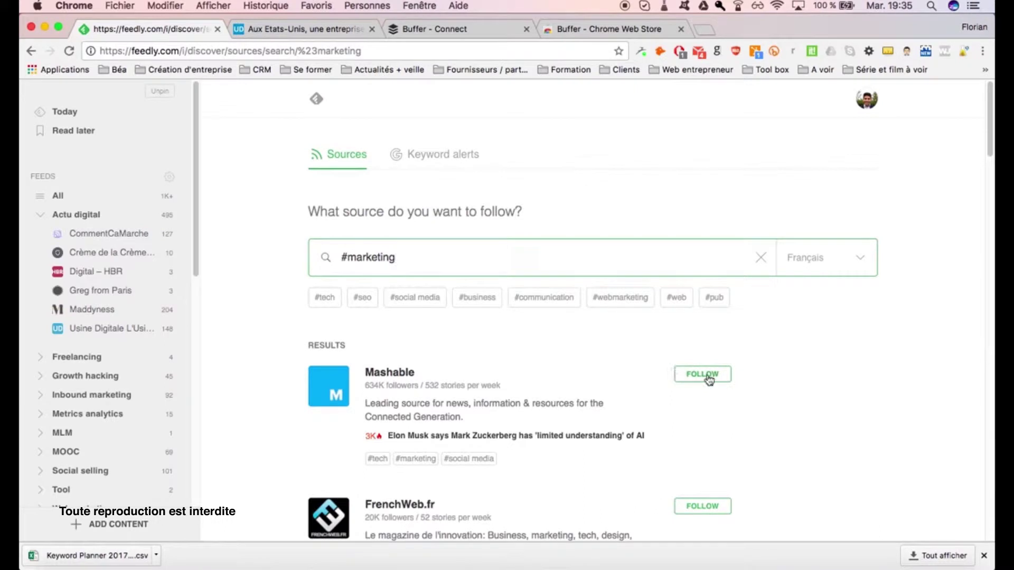
- Look through the collections offered for following Mashable and close the list without choosing one
left_click(708, 380)
scroll(634, 459, "down", 4)
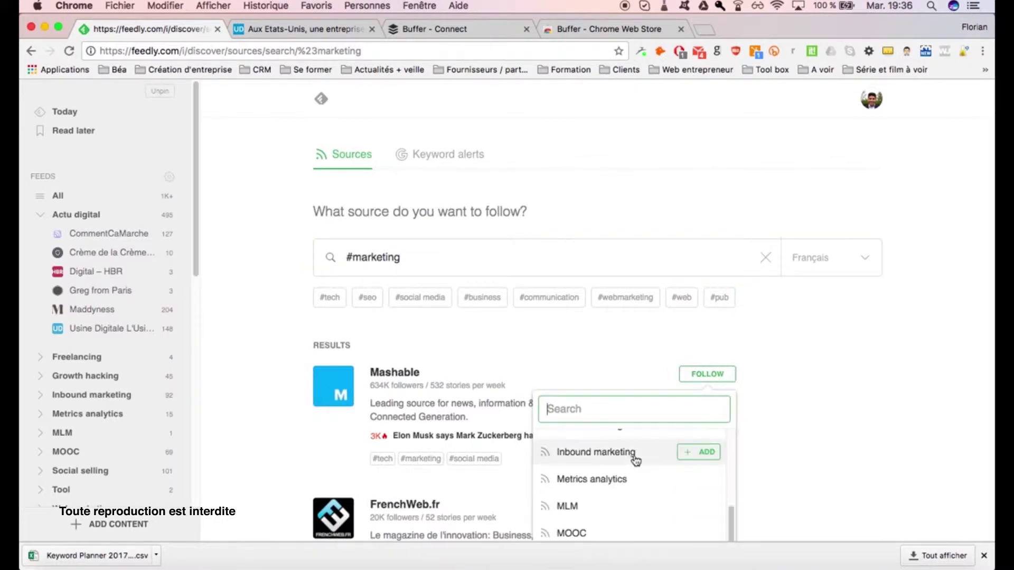
scroll(612, 467, "up", 5)
scroll(616, 466, "down", 6)
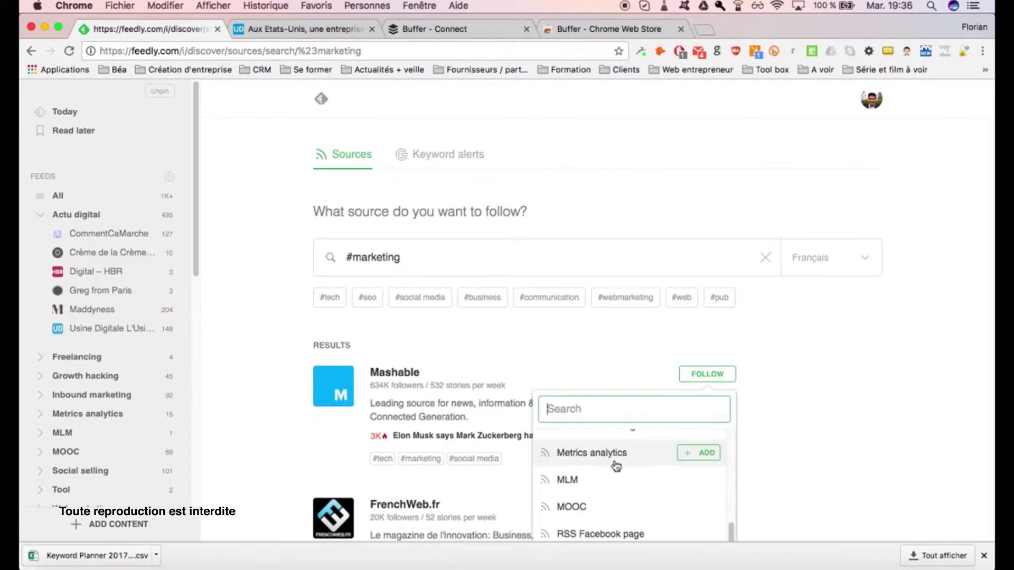
scroll(834, 411, "down", 5)
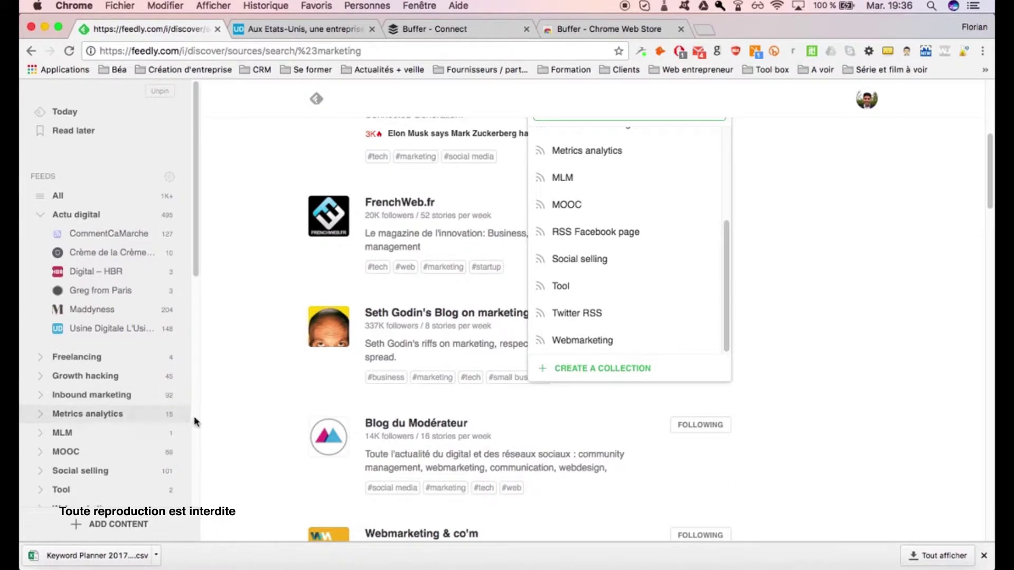
left_click(841, 305)
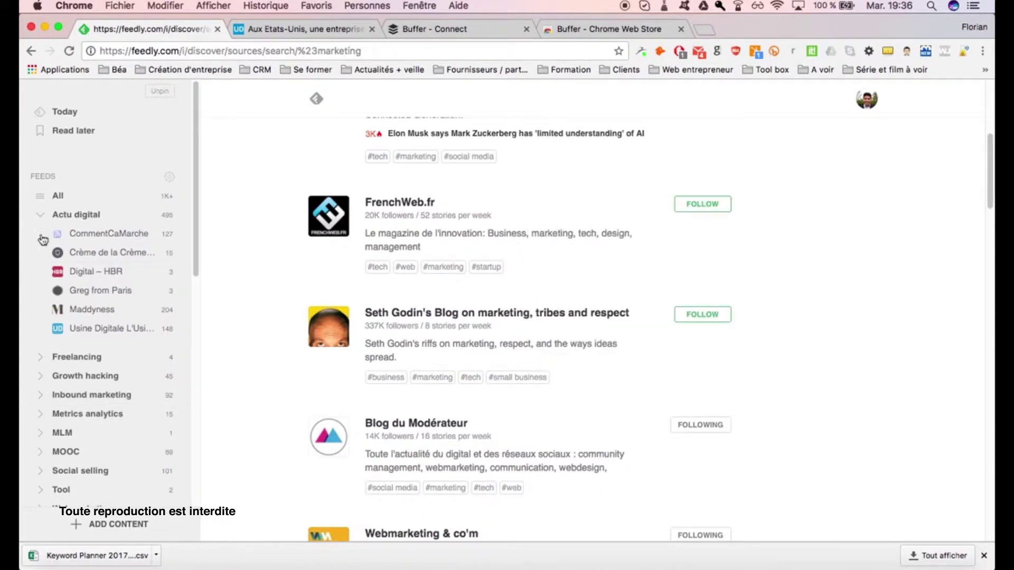
- Open the CommentCaMarche feed and dismiss the article "Paint va faire ses adieux"
left_click(134, 239)
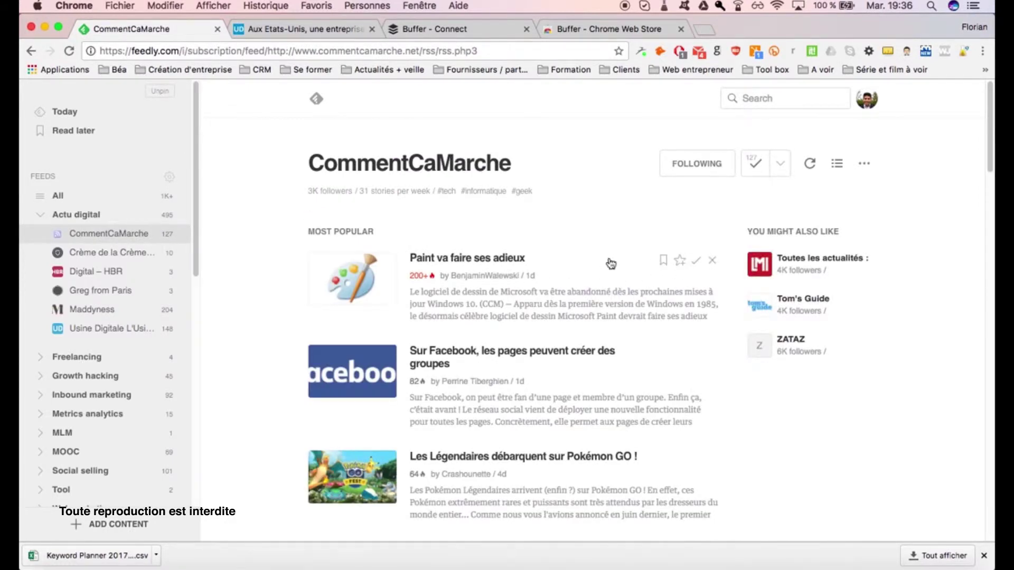
left_click(710, 261)
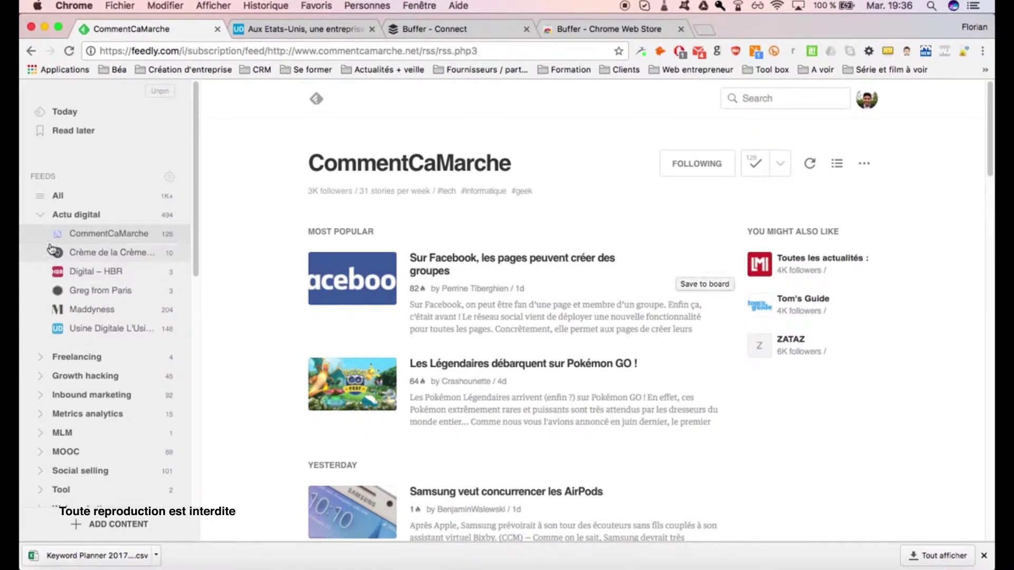
- Save the article "Sur Facebook, les pages peuvent créer des groupes" to the Actu digital board
scroll(95, 377, "down", 2)
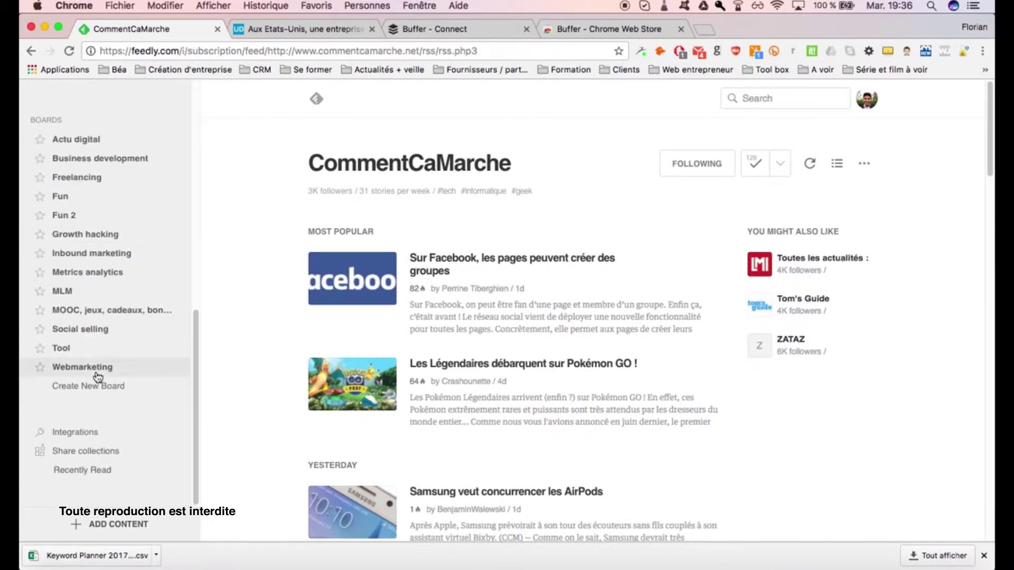
scroll(88, 343, "down", 5)
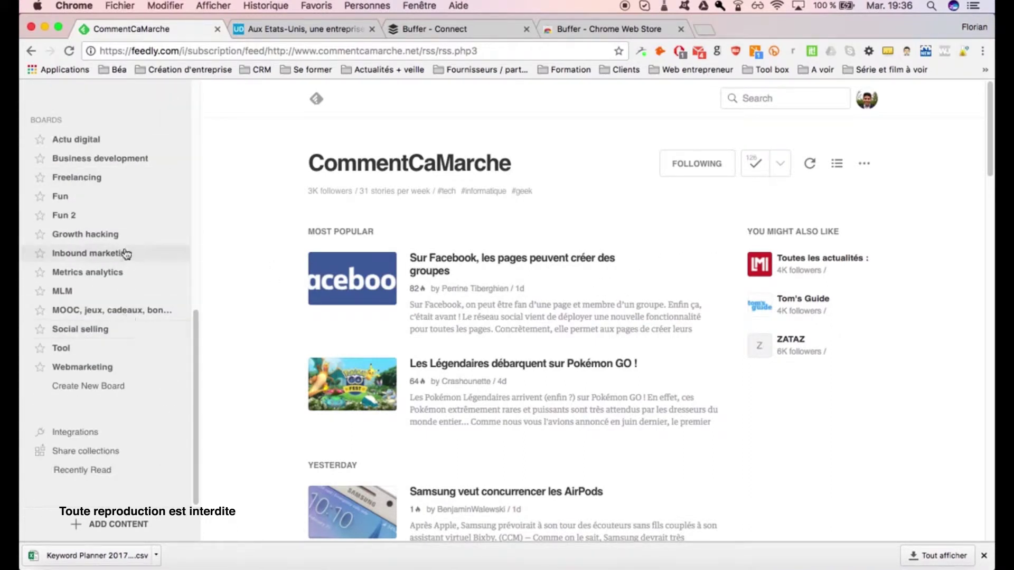
scroll(106, 254, "up", 10)
scroll(102, 299, "down", 3)
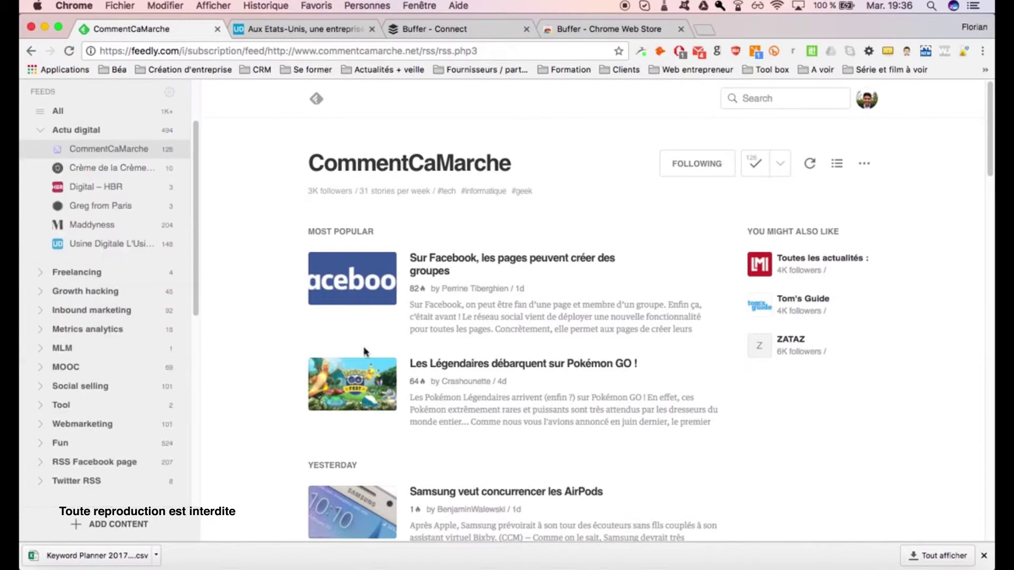
mouse_move(675, 263)
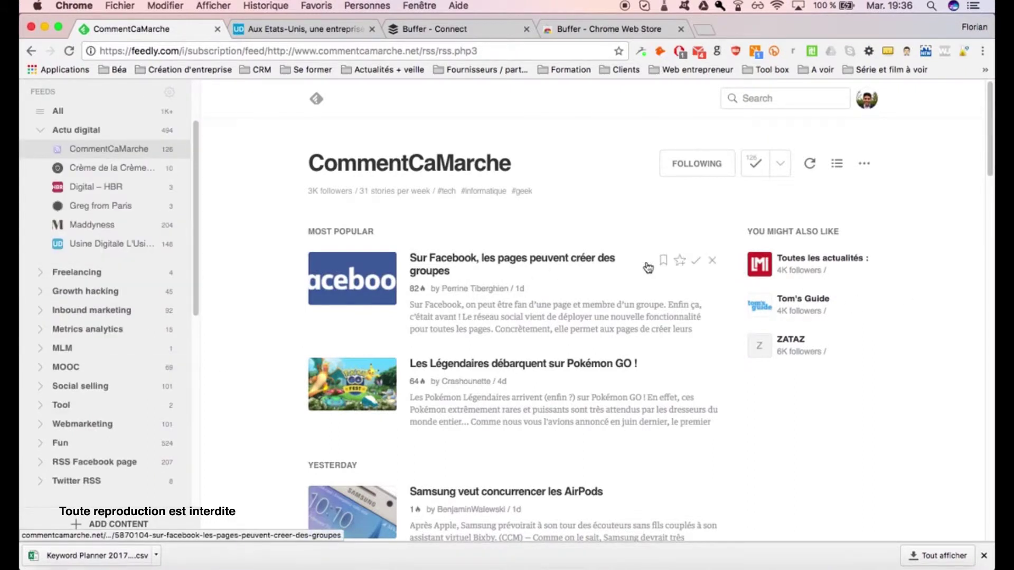
left_click(679, 261)
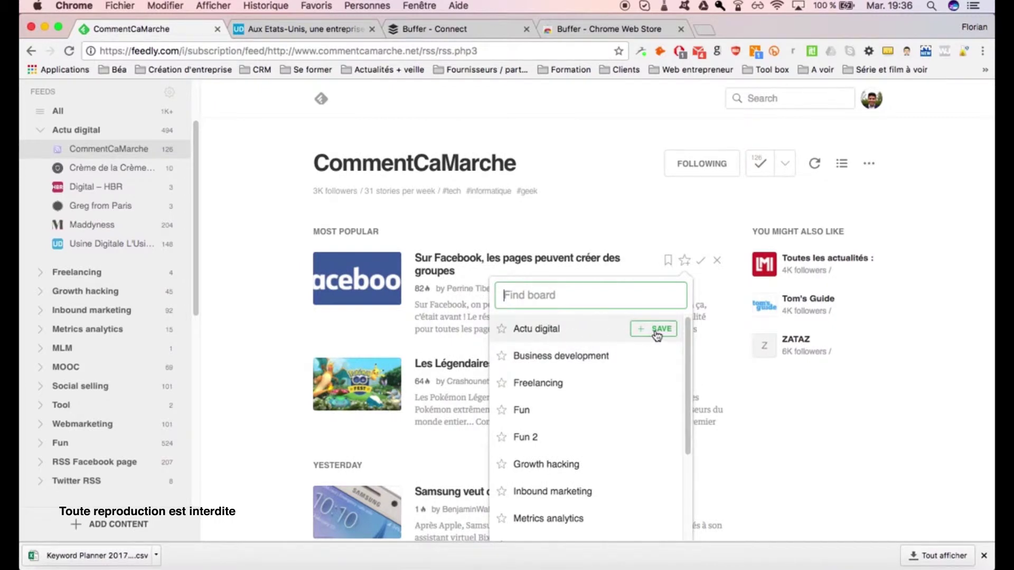
left_click(612, 331)
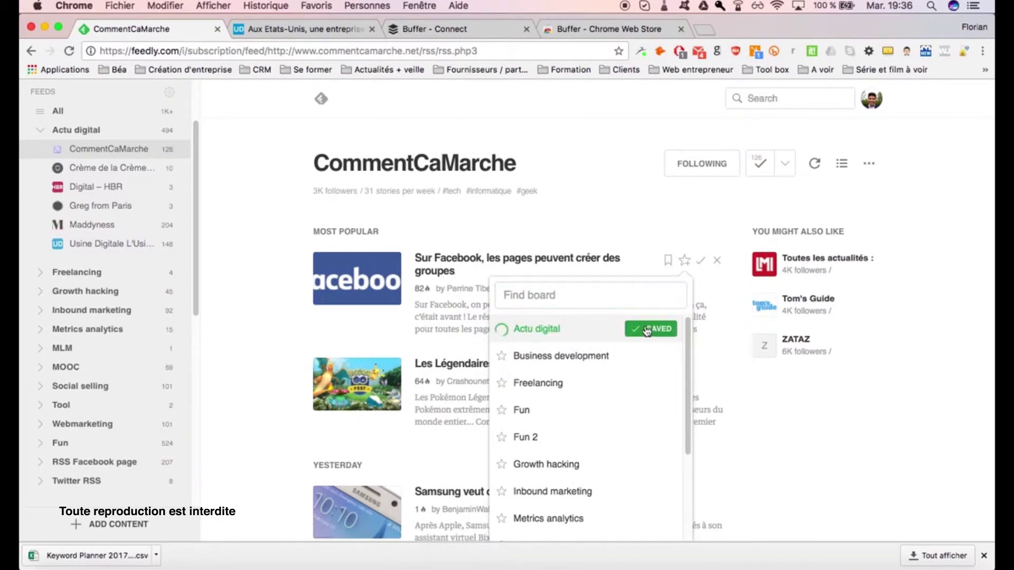
- Open the Actu digital board to view its saved articles
scroll(100, 388, "down", 6)
left_click(113, 220)
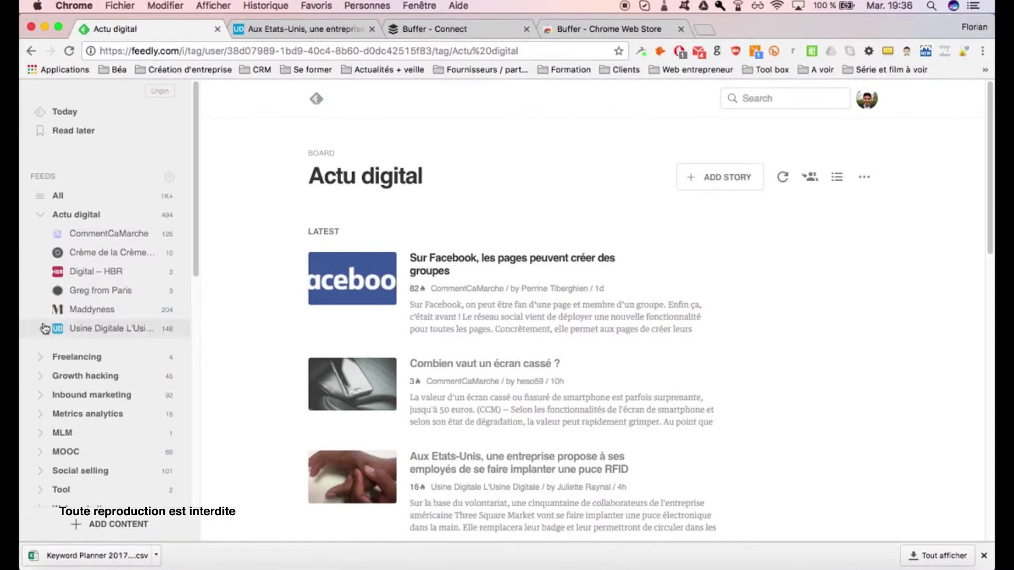
scroll(114, 359, "down", 8)
left_click(104, 226)
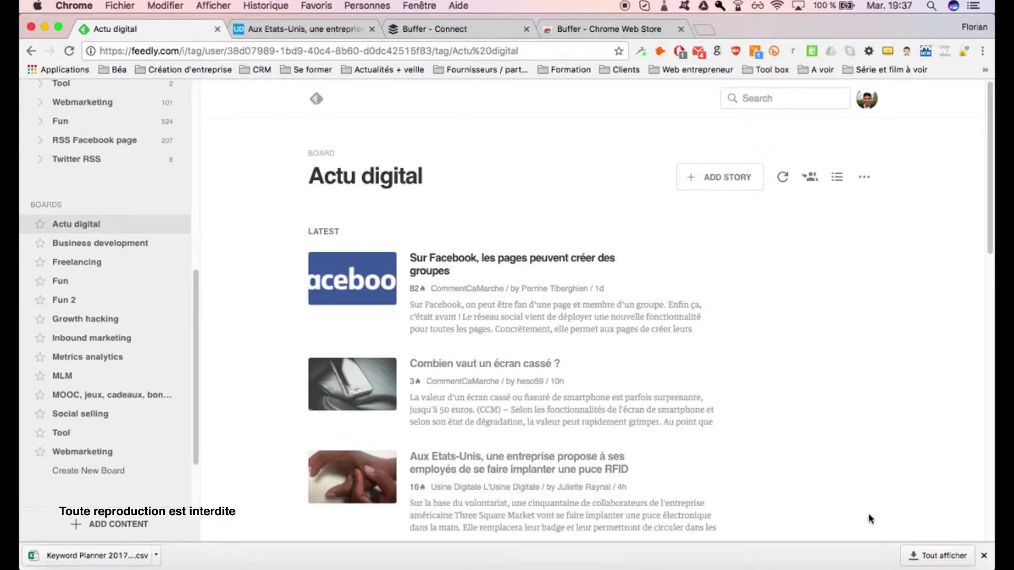
- Switch to the Calendrier de publication workbook in Excel and review the weekday themes in row 2
left_click(924, 564)
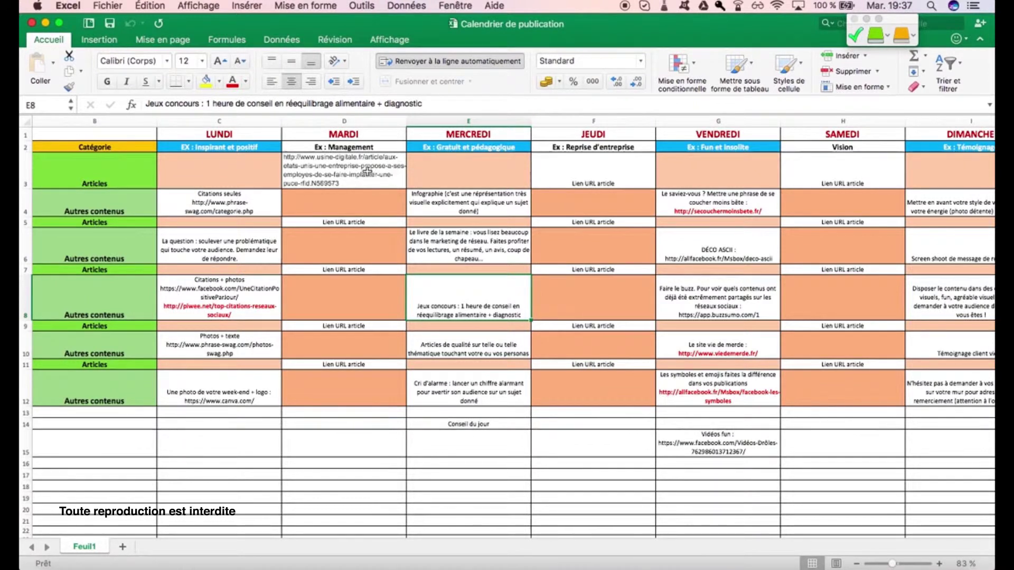
left_click(338, 149)
left_click(606, 149)
left_click(803, 148)
left_click(570, 147)
left_click(327, 149)
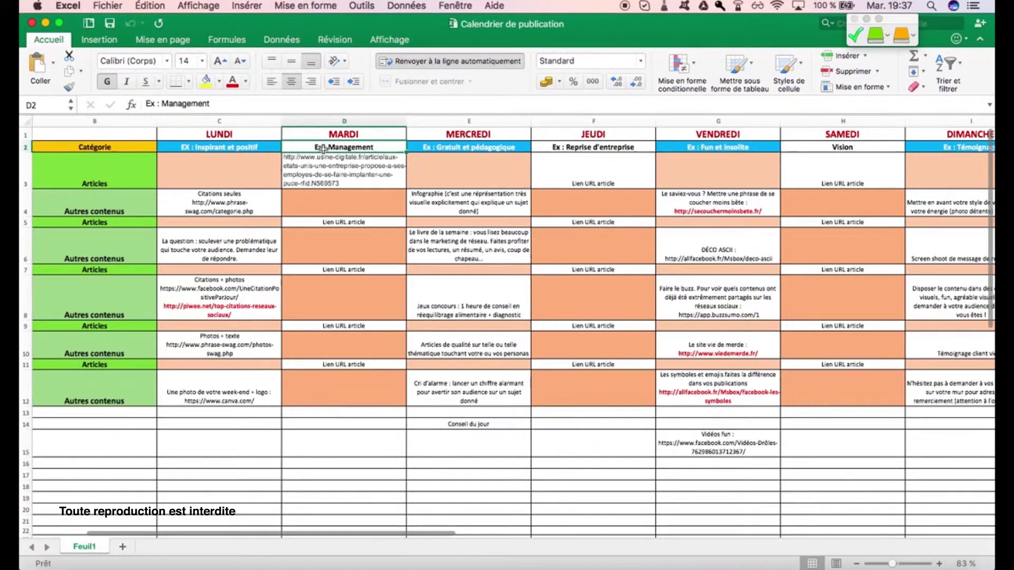
left_click(212, 147)
left_click(447, 151)
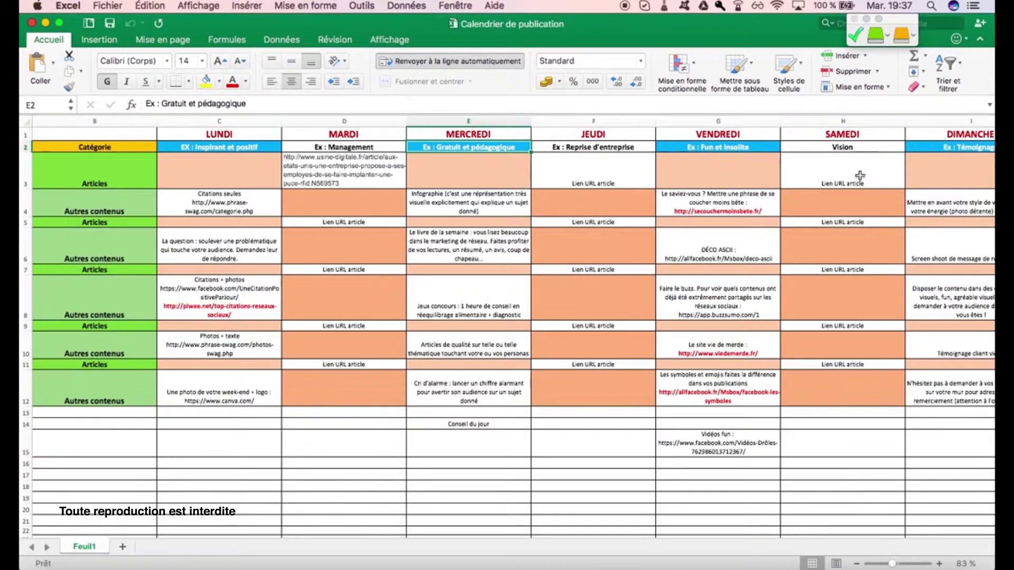
- Switch to Feedly in Chrome and return to the list of feed collections
left_click(151, 566)
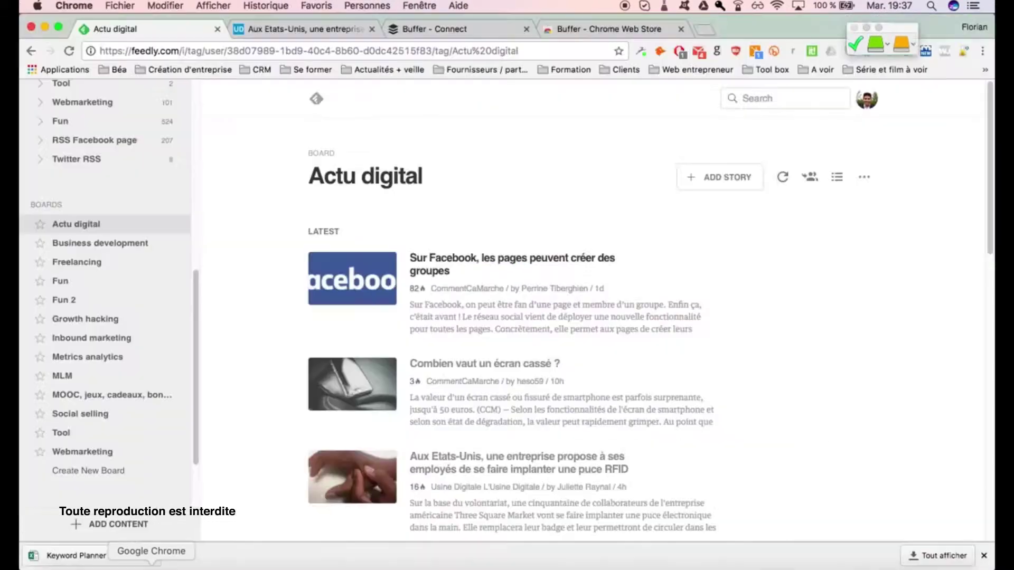
scroll(104, 360, "up", 10)
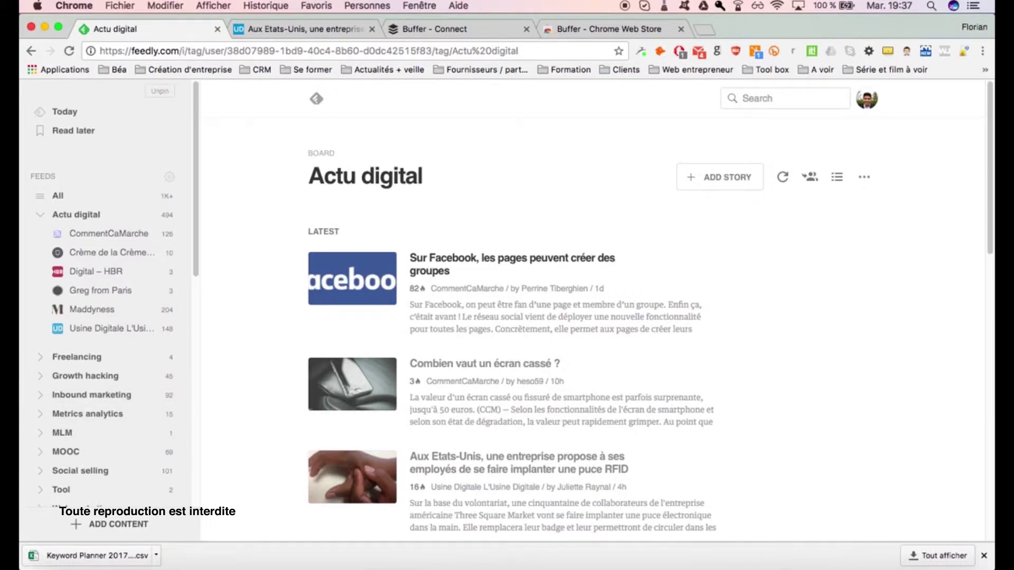
- Switch to the publication calendar in Excel and review the Monday, Wednesday and Friday content ideas and Tuesday's article link
left_click(844, 566)
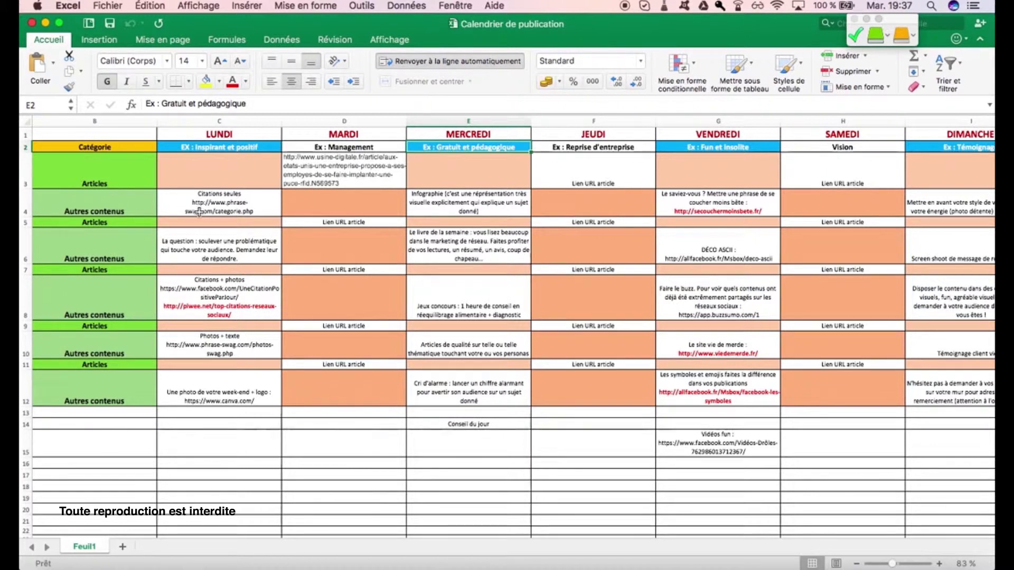
left_click(226, 203)
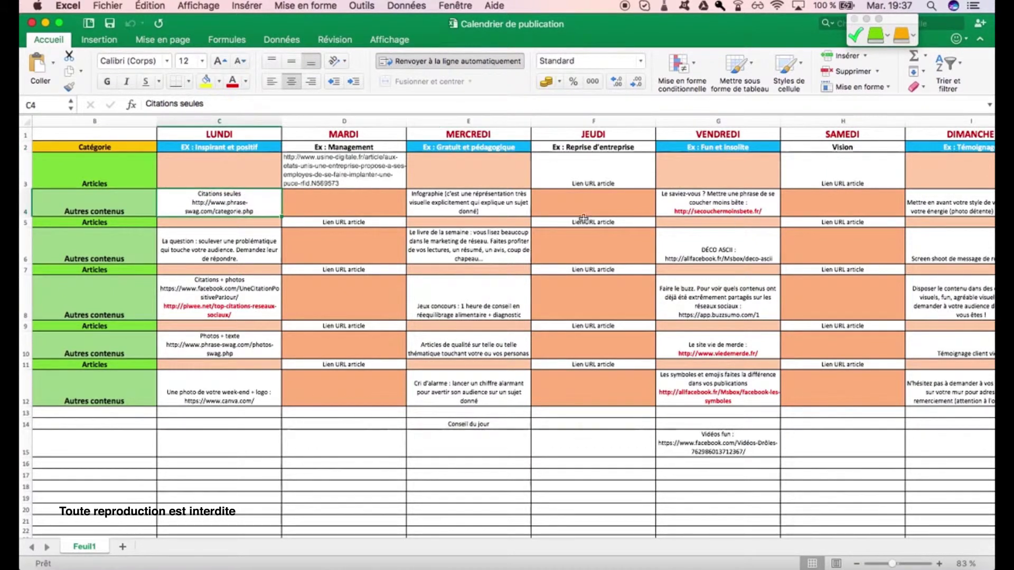
left_click(519, 209)
left_click(730, 203)
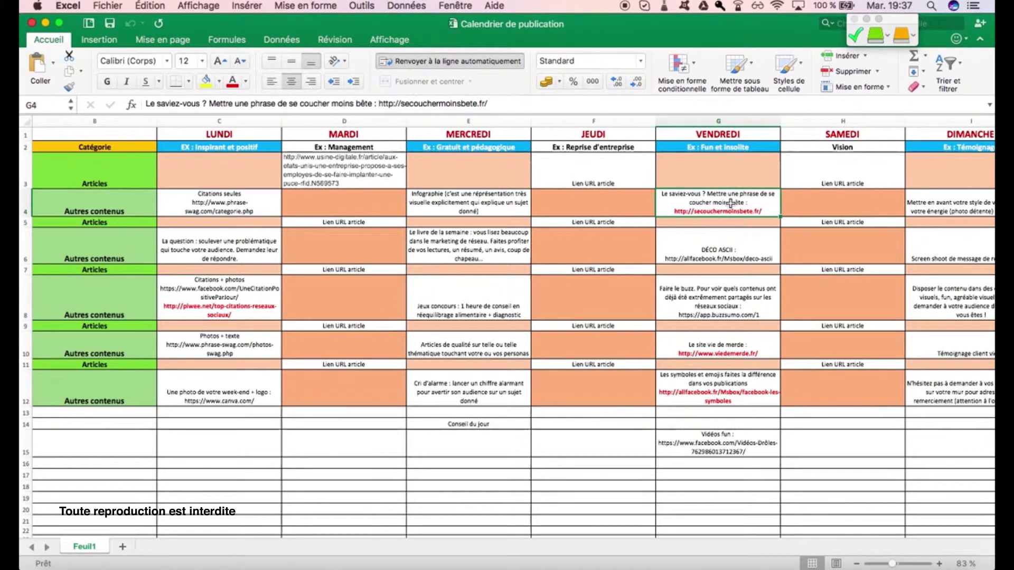
left_click(733, 255)
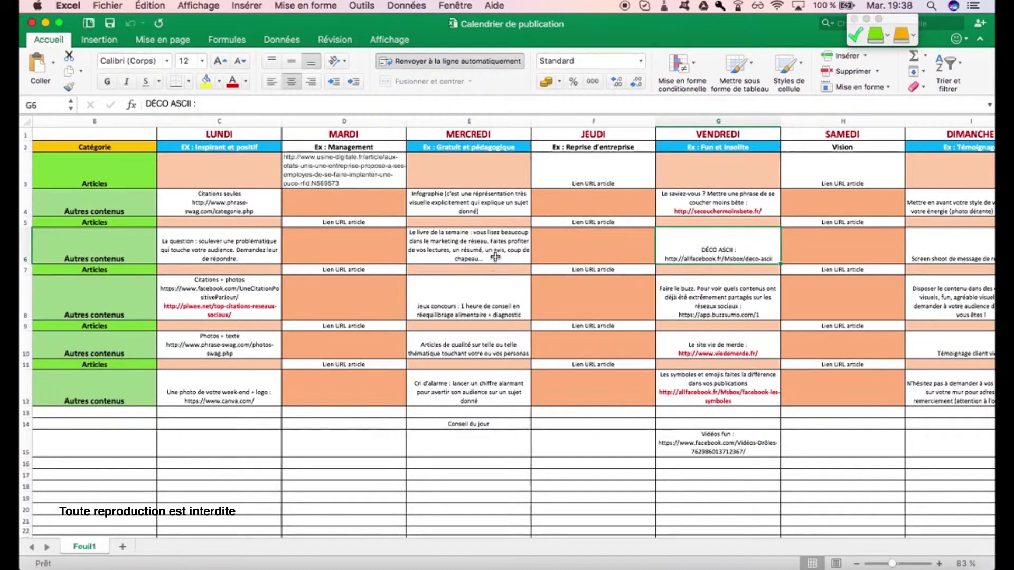
left_click(437, 244)
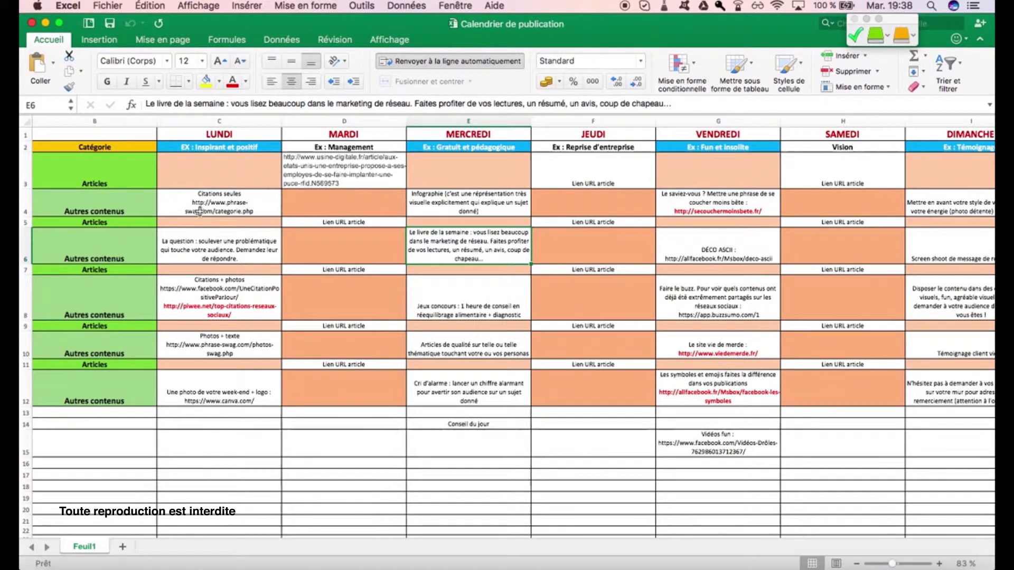
left_click(223, 204)
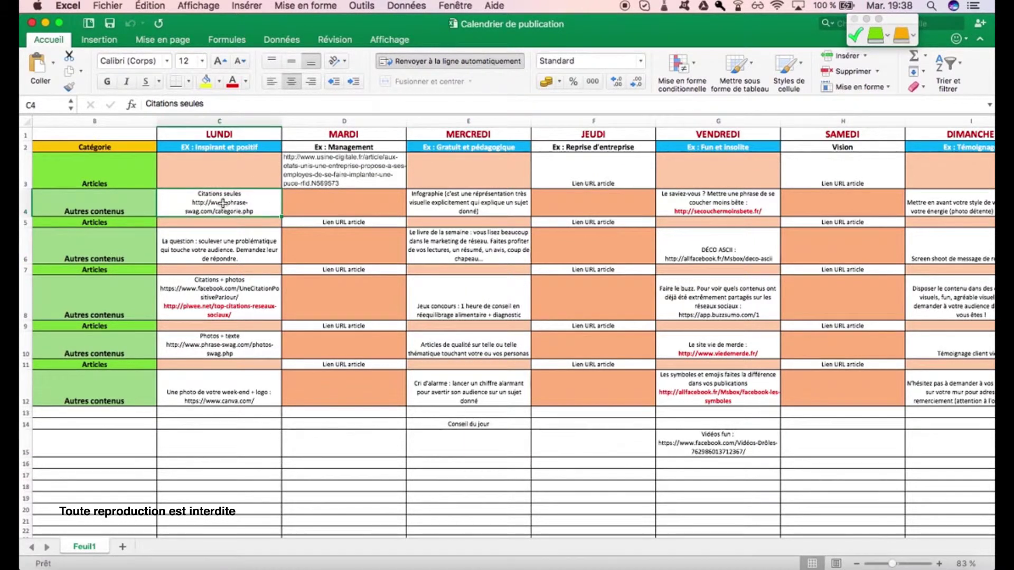
left_click(350, 172)
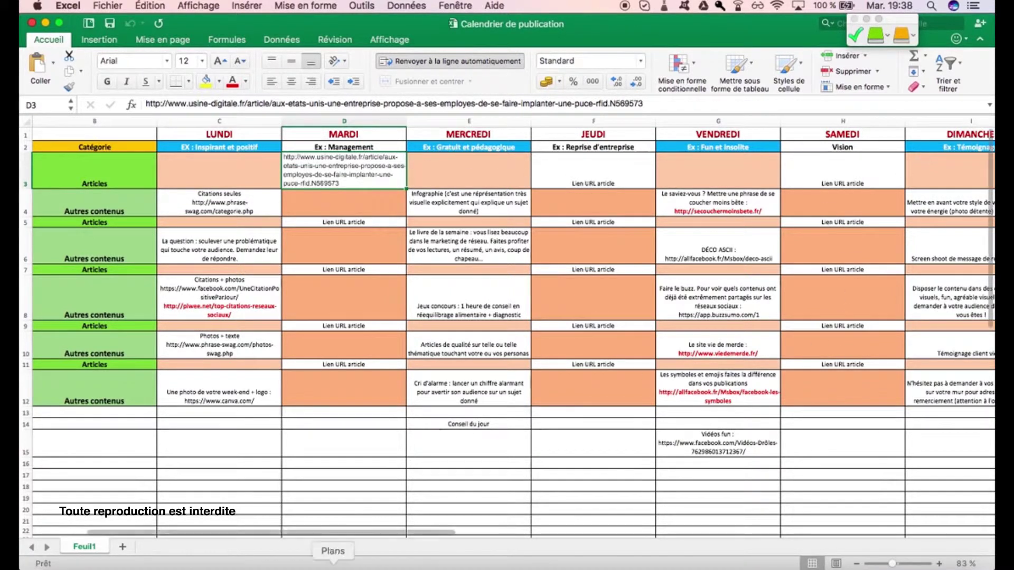
- Switch to Feedly in Chrome and open the article "Sur Facebook, les pages peuvent créer des groupes" from the CommentCaMarche feed
left_click(152, 564)
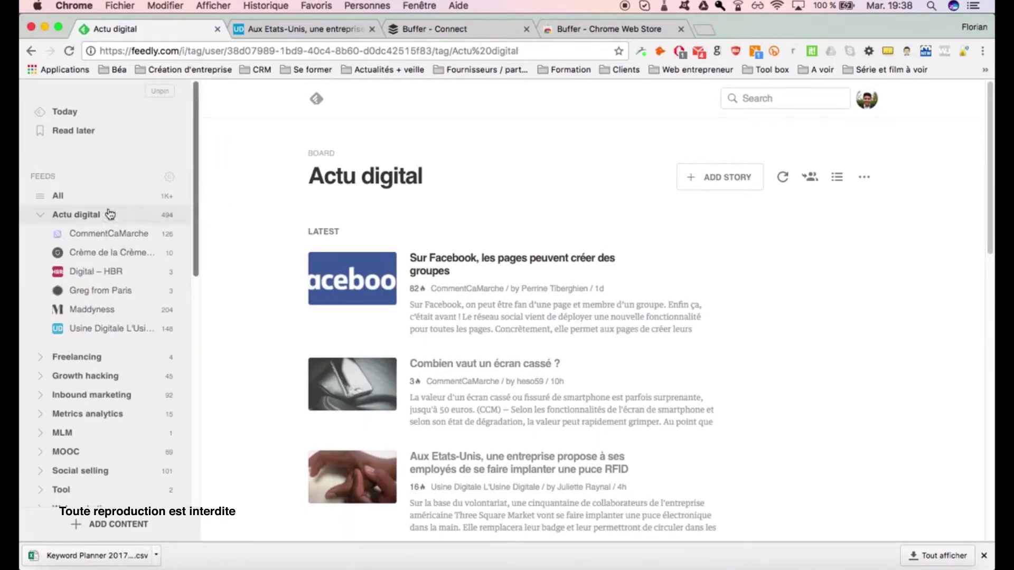
left_click(92, 238)
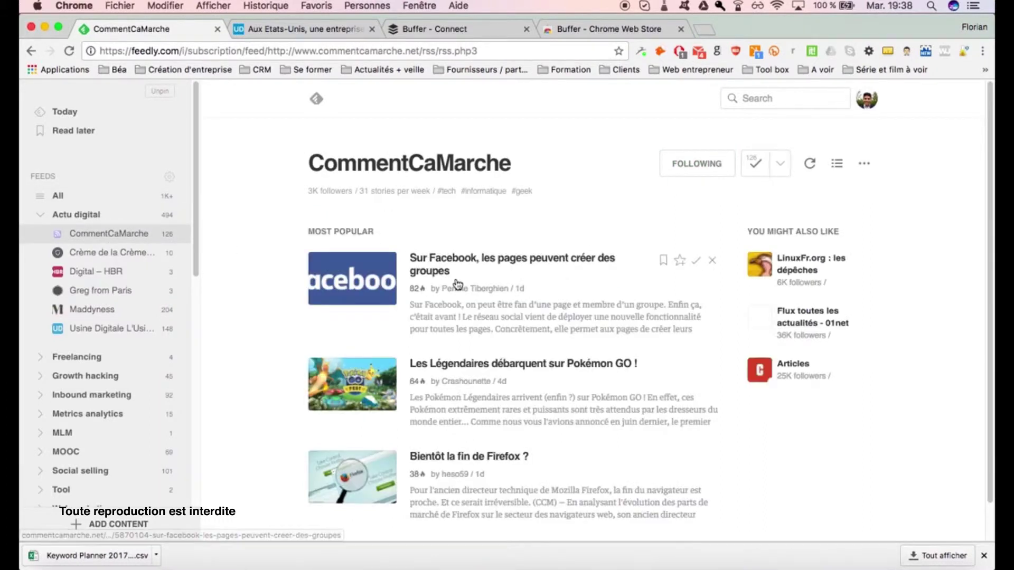
left_click(452, 263)
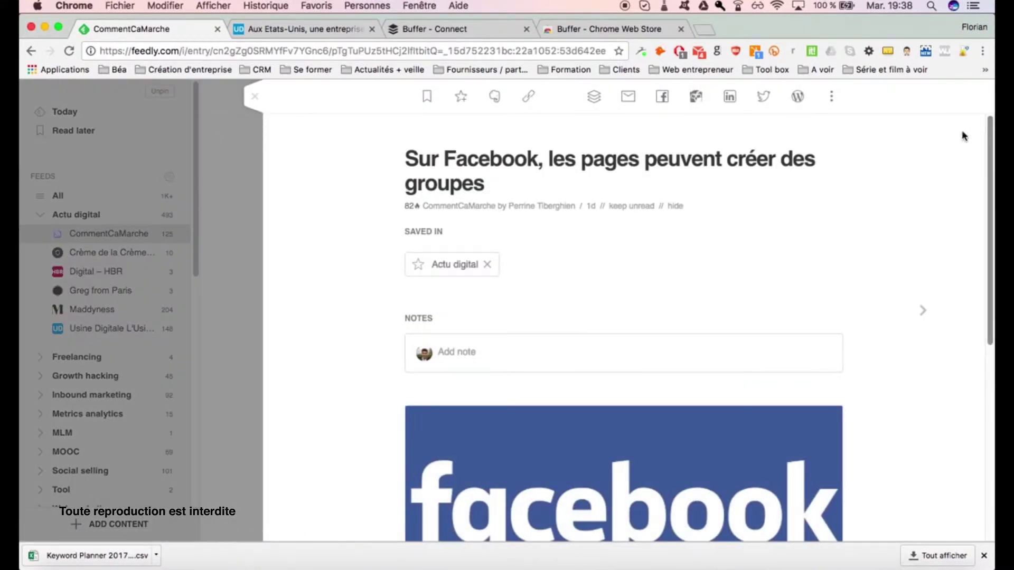
- Open "Sur Facebook, les pages peuvent créer des groupes" from the Actu digital board and copy the article's link
scroll(90, 262, "down", 10)
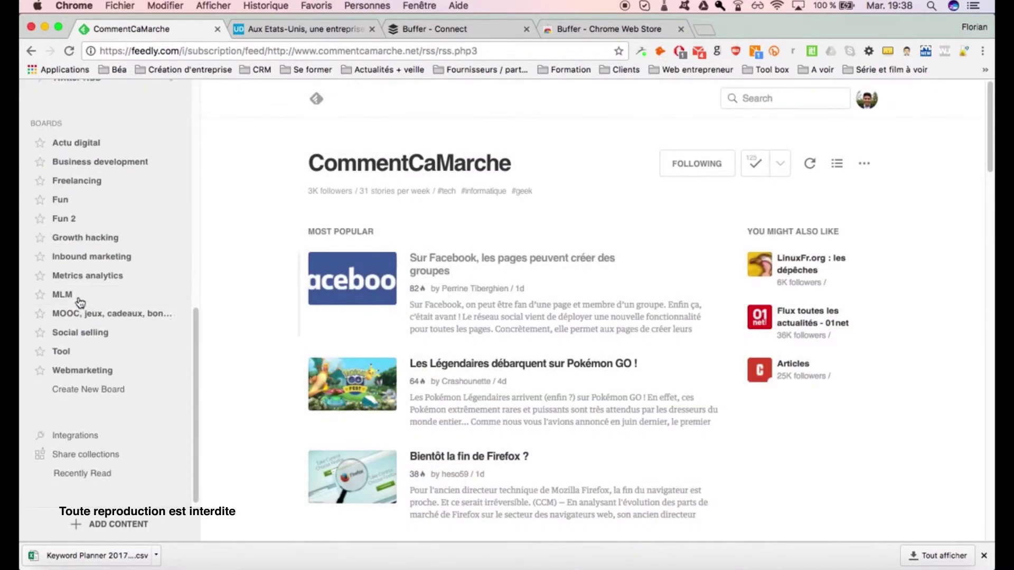
left_click(74, 140)
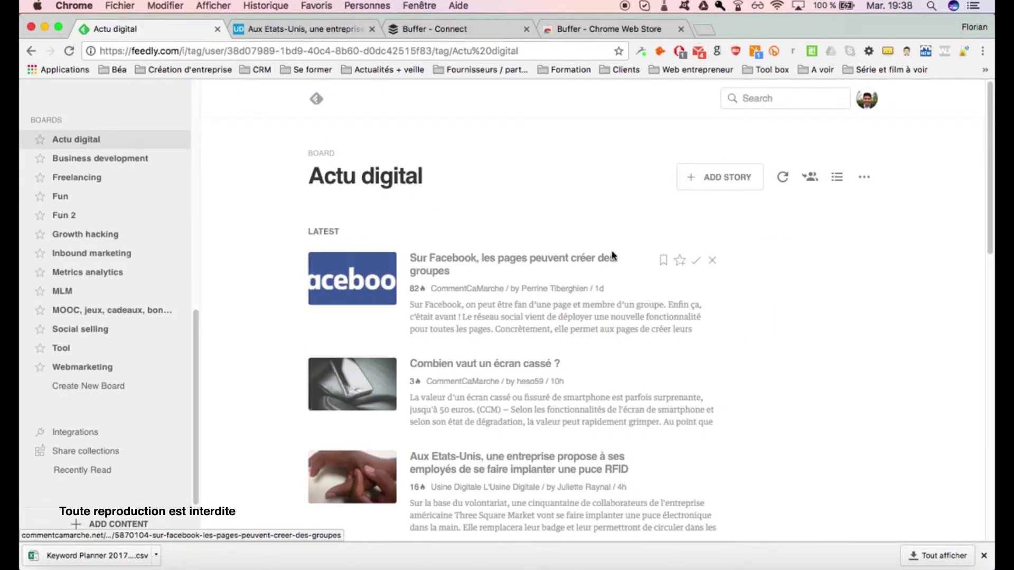
left_click(520, 259)
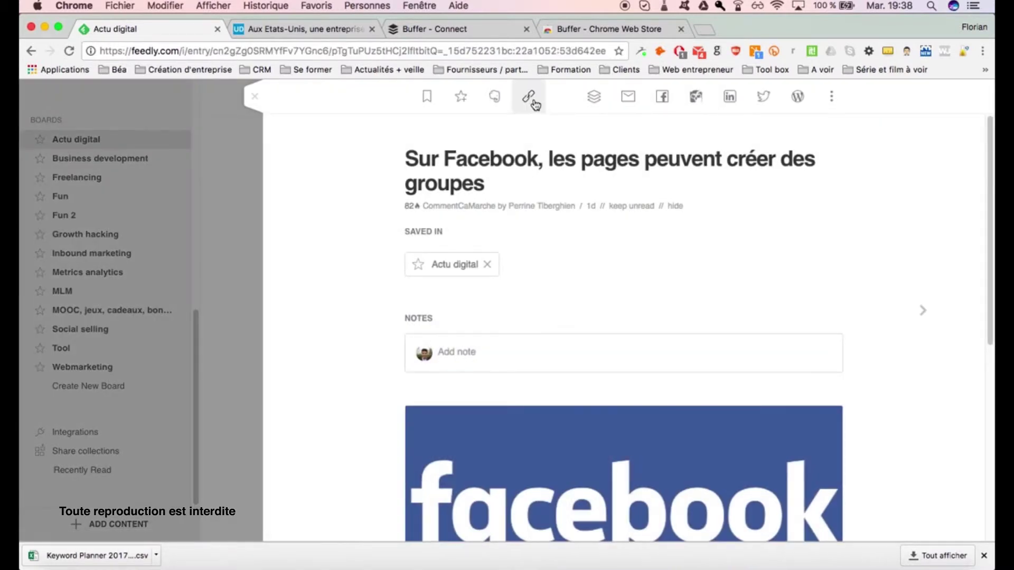
left_click(530, 98)
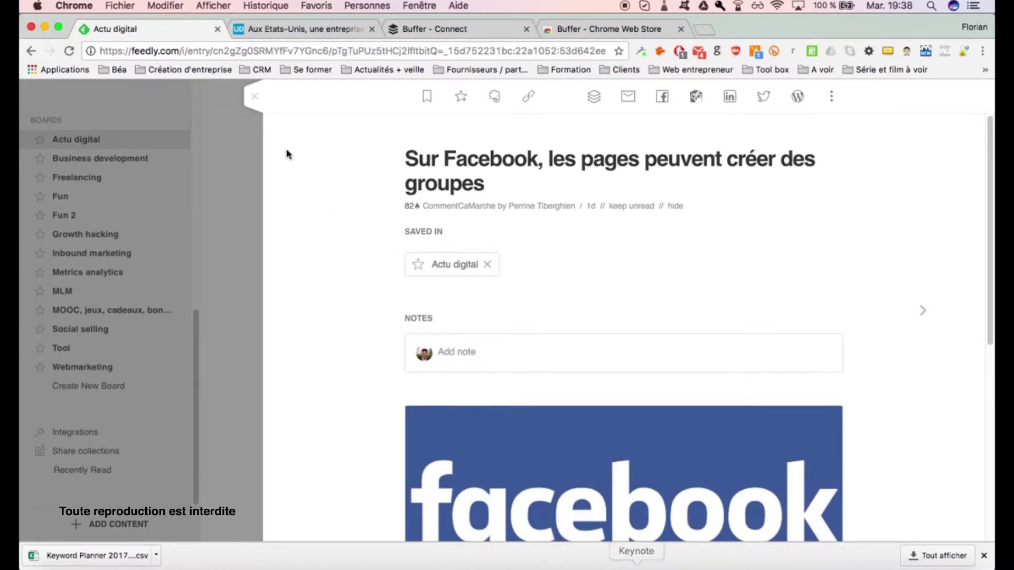
- Switch to the publication calendar in Excel and change Tuesday's theme in cell D2 to "Ex : Actu digitale"
left_click(46, 28)
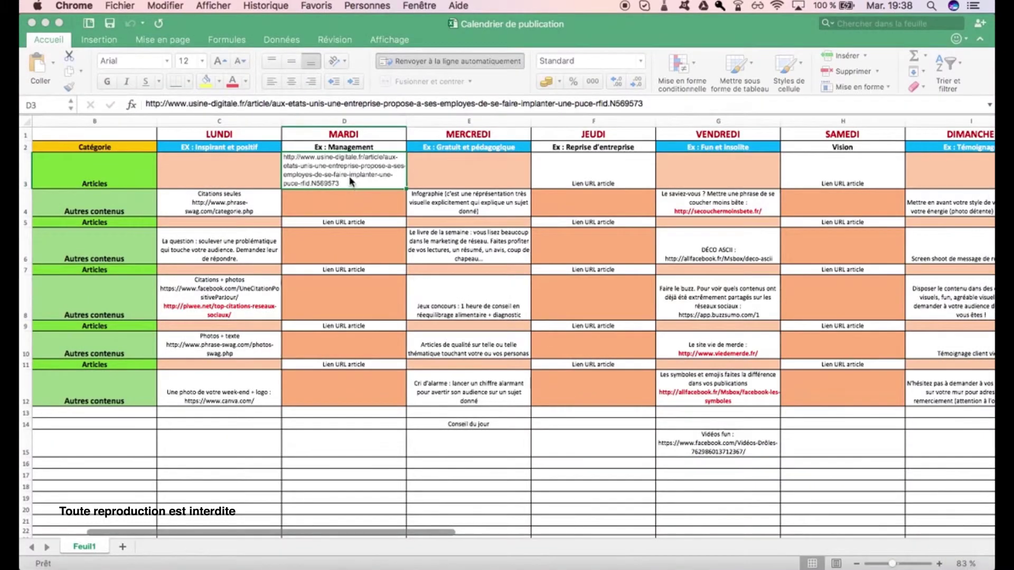
left_click(355, 149)
double_click(354, 148)
double_click(331, 148)
type("Actu")
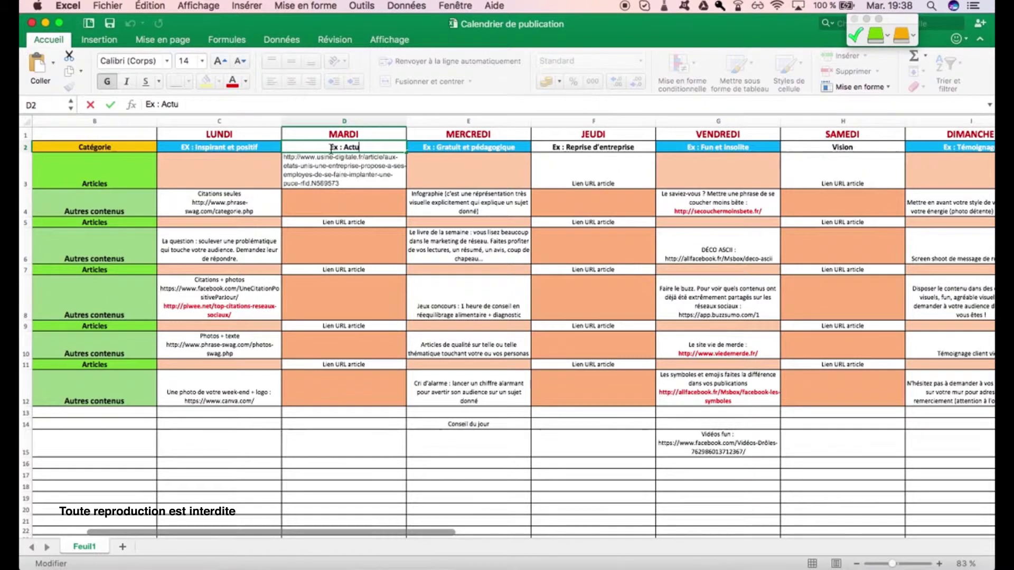
type(" digitale")
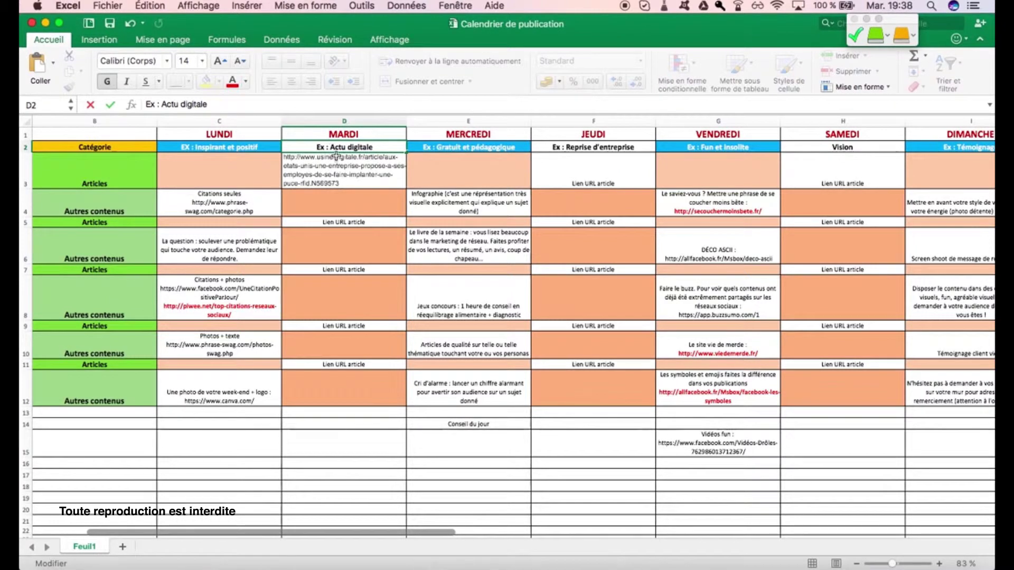
- Replace Tuesday's article link in cell D3 with the copied CommentCaMarche article link
left_click(346, 163)
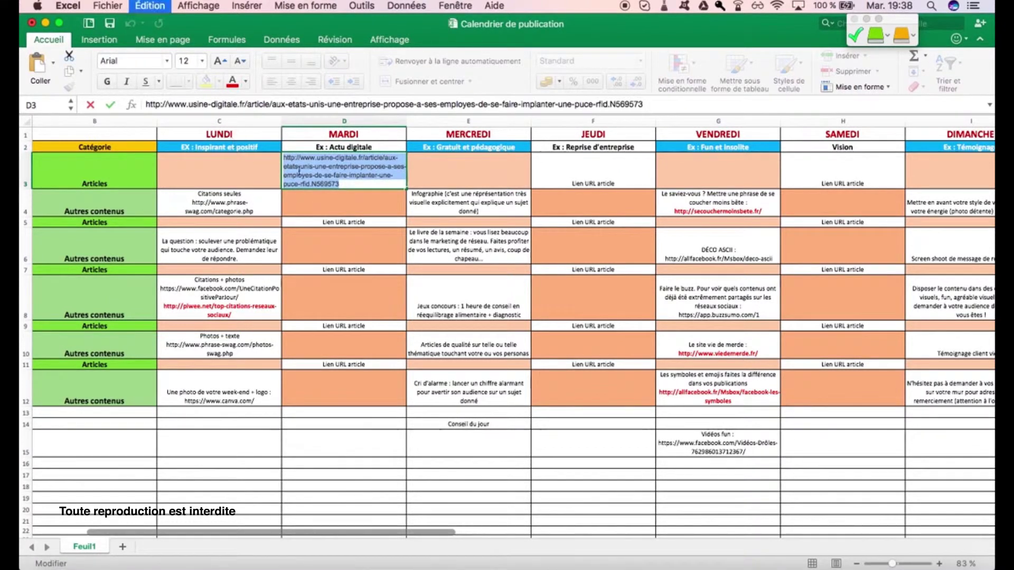
key("Return")
left_click(339, 182)
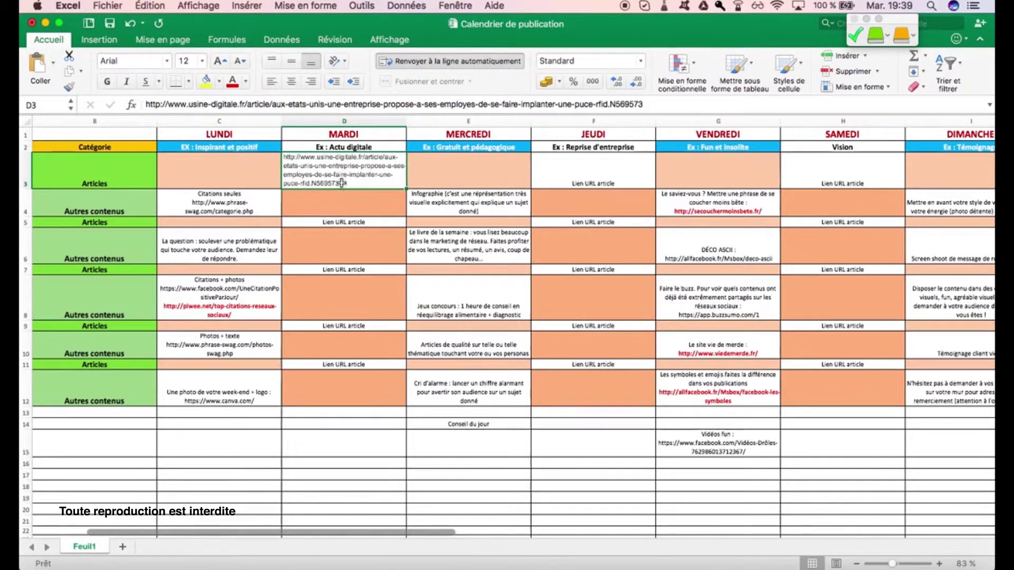
key("cmd+v")
- Turn on automatic text wrapping for the article link in cell D3 through the cell format settings
right_click(375, 156)
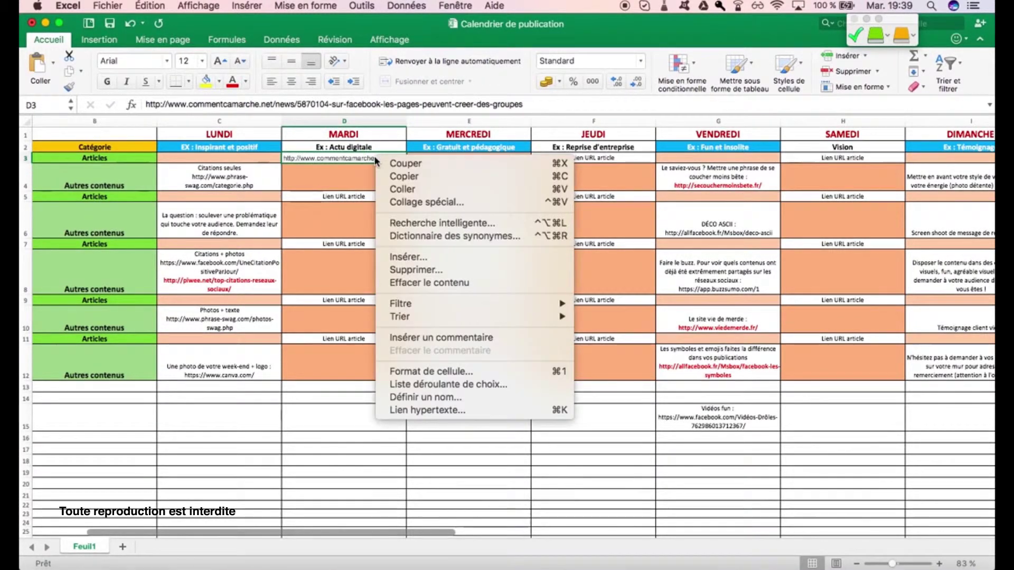
left_click(428, 372)
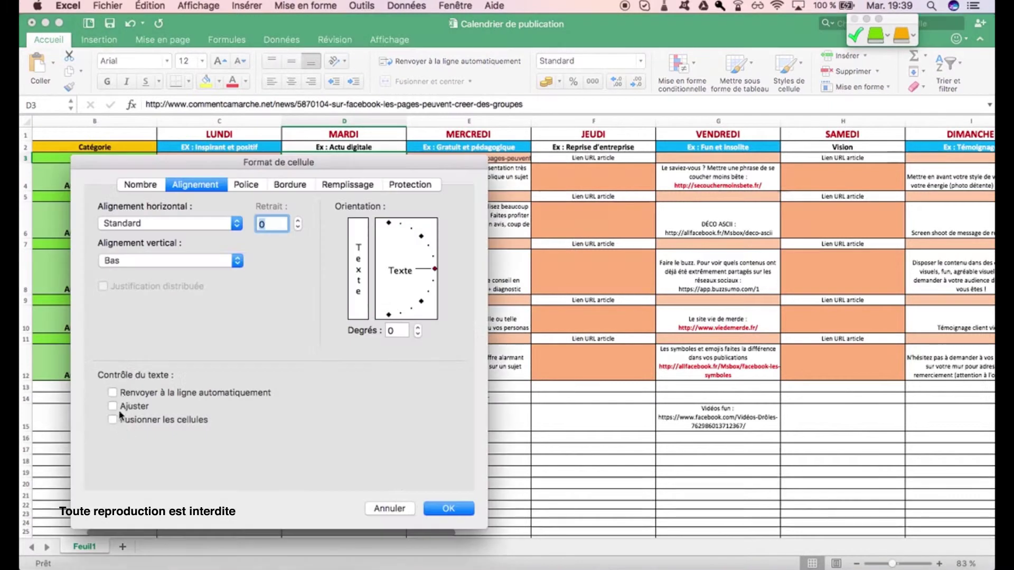
left_click(113, 393)
left_click(448, 508)
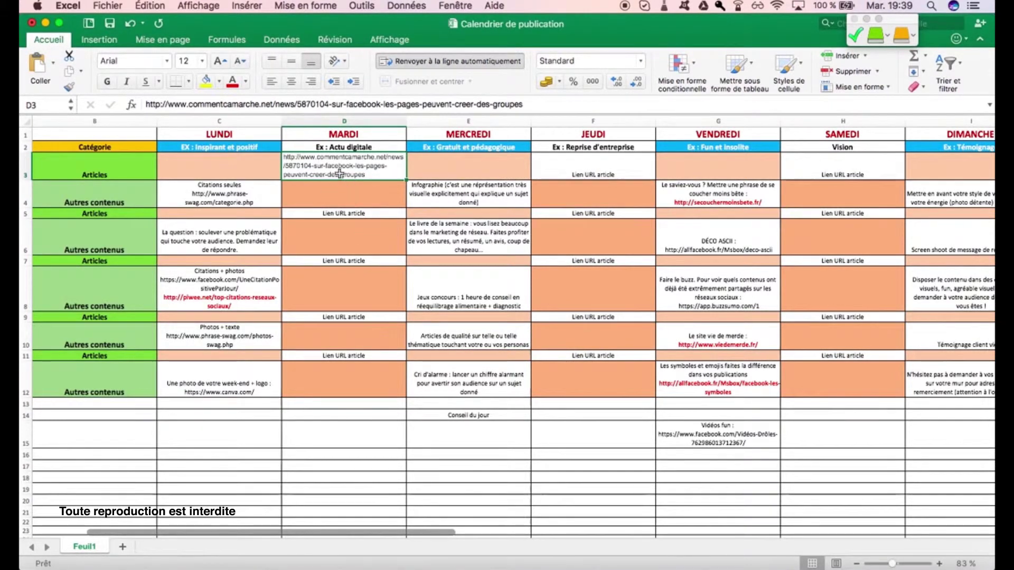
- Review the remaining article link slots, Monday's content ideas and the week numbers in the calendar
left_click(617, 174)
key("Right")
key("Right")
left_click(559, 212)
left_click(333, 214)
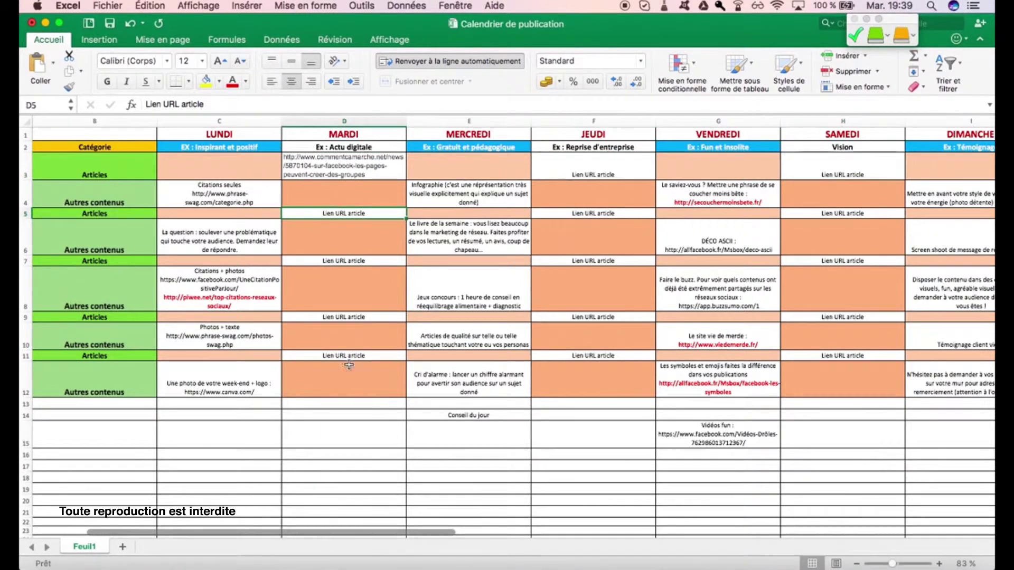
left_click(204, 385)
left_click(213, 335)
left_click(161, 277)
left_click(189, 235)
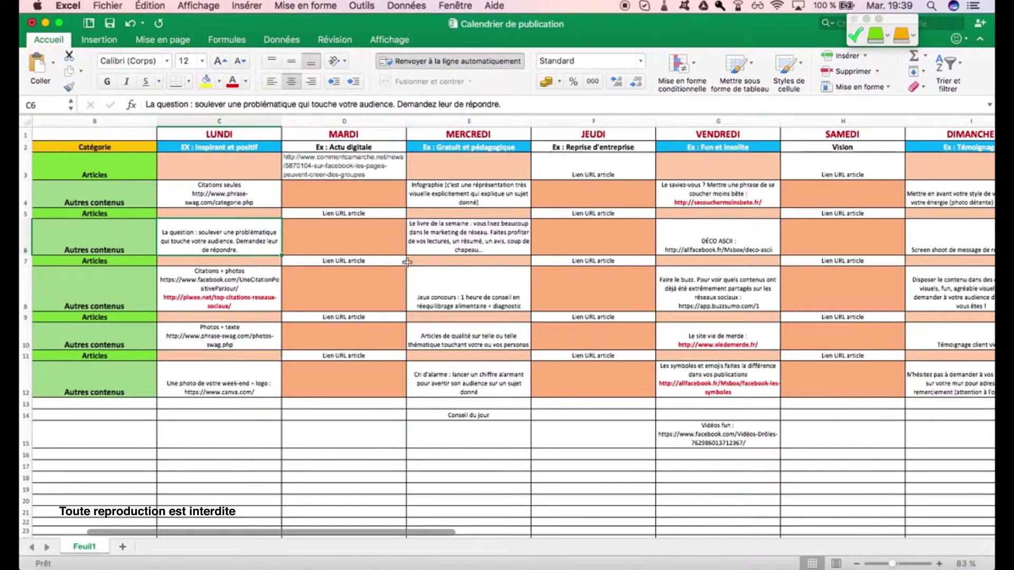
left_click_drag(293, 537, 192, 533)
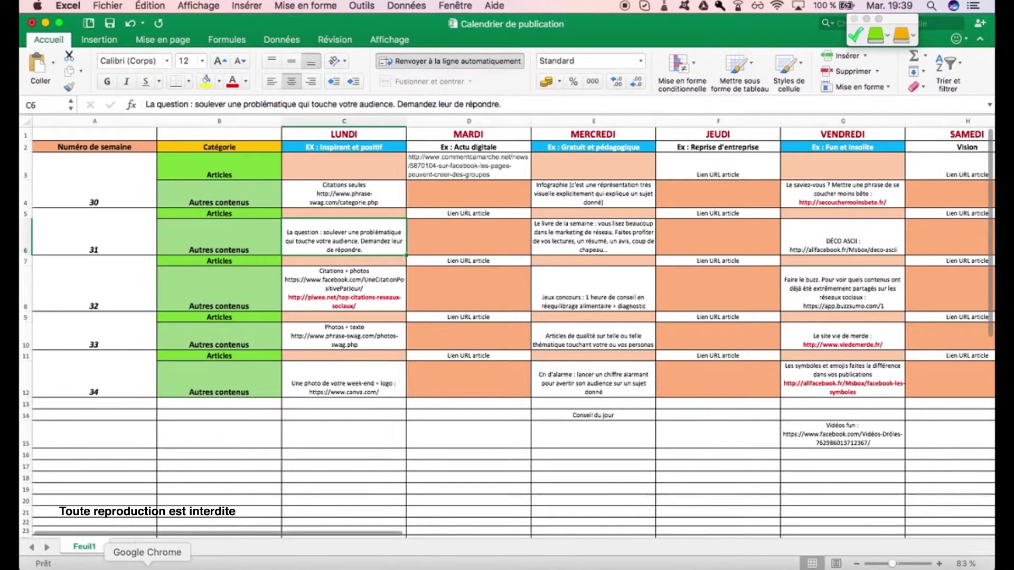
- Switch to Buffer in Chrome and review the Facebook profile's posting schedule and the social networks available to connect
left_click(147, 567)
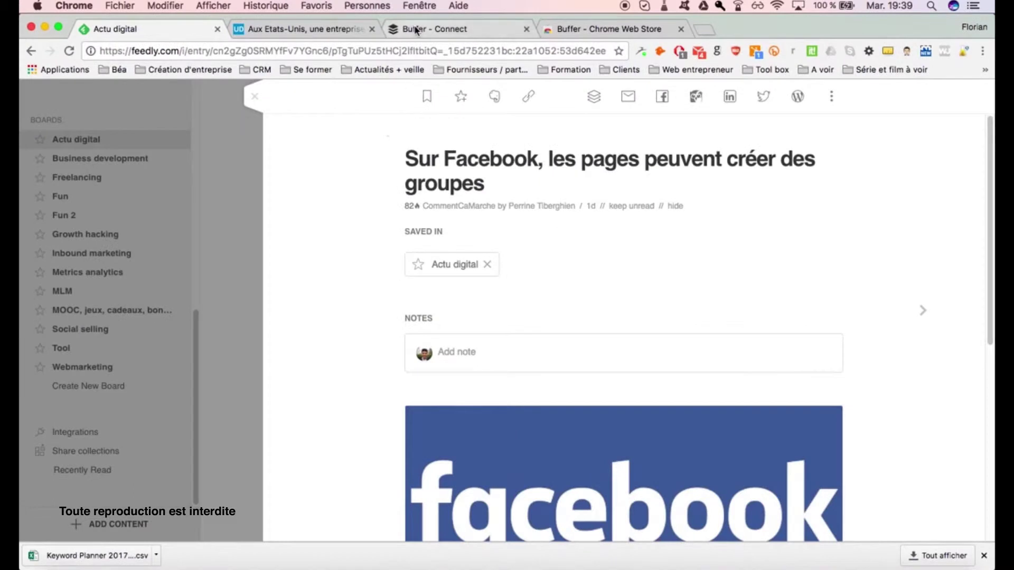
key("super+3")
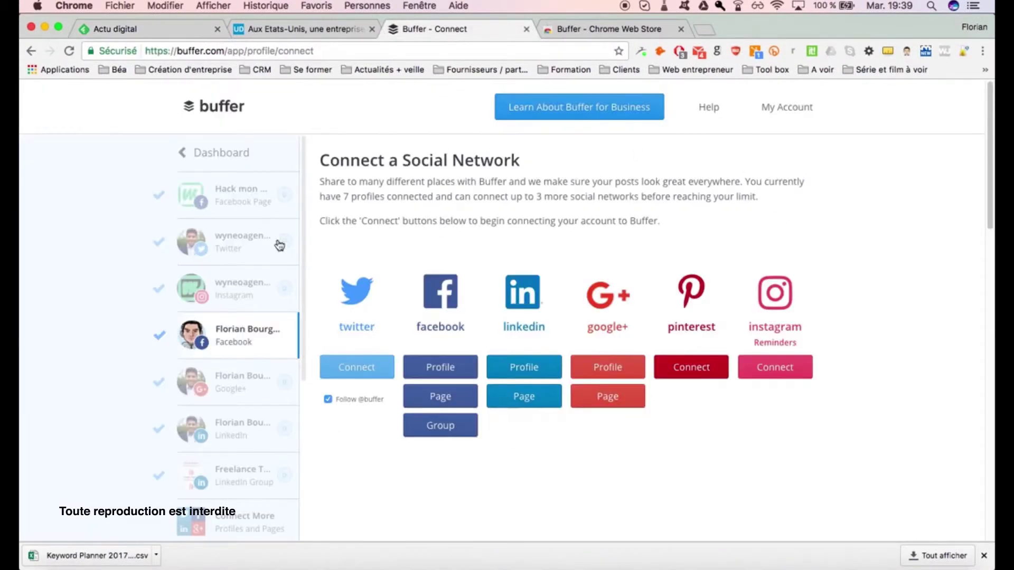
left_click(212, 152)
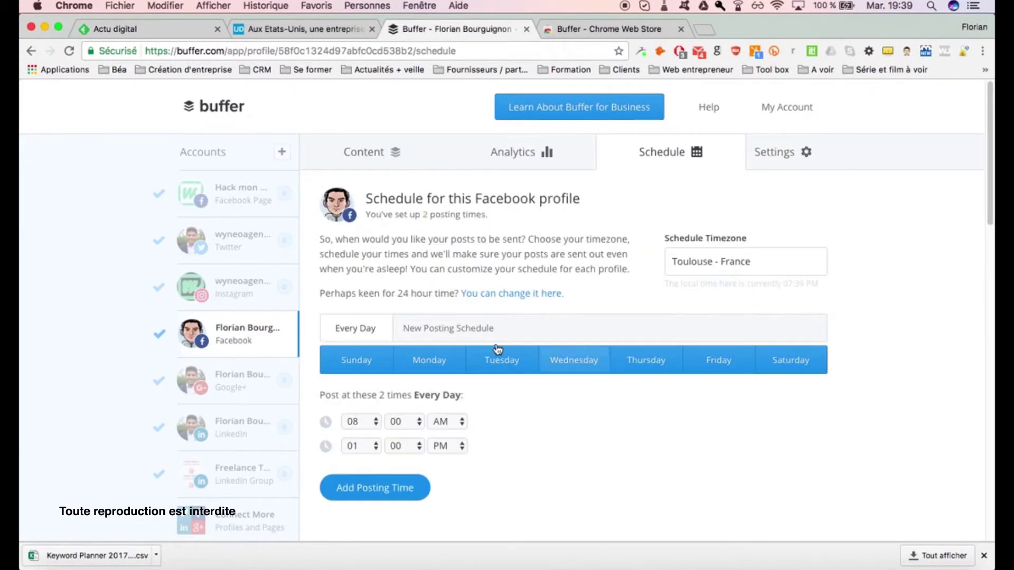
left_click(280, 152)
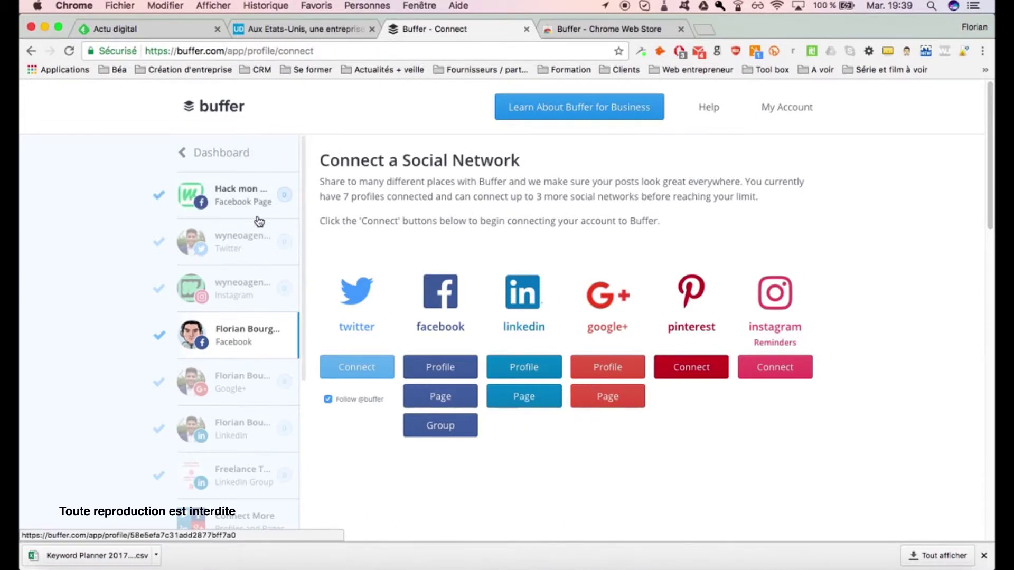
- In the Hack mon business Facebook page's queue, write the post "Vous écrivez la publication" and also target the personal LinkedIn profile
left_click(235, 205)
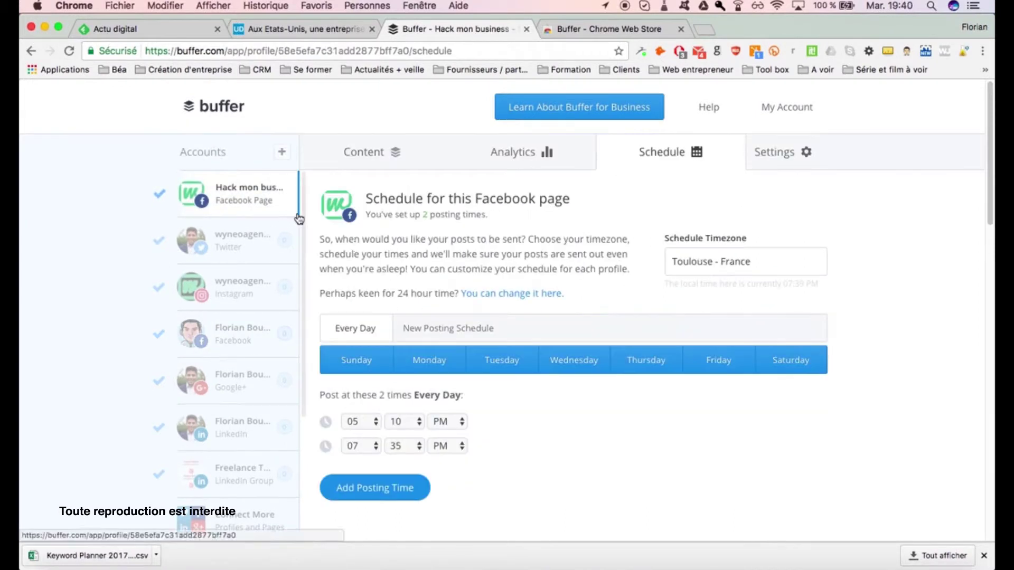
left_click(369, 155)
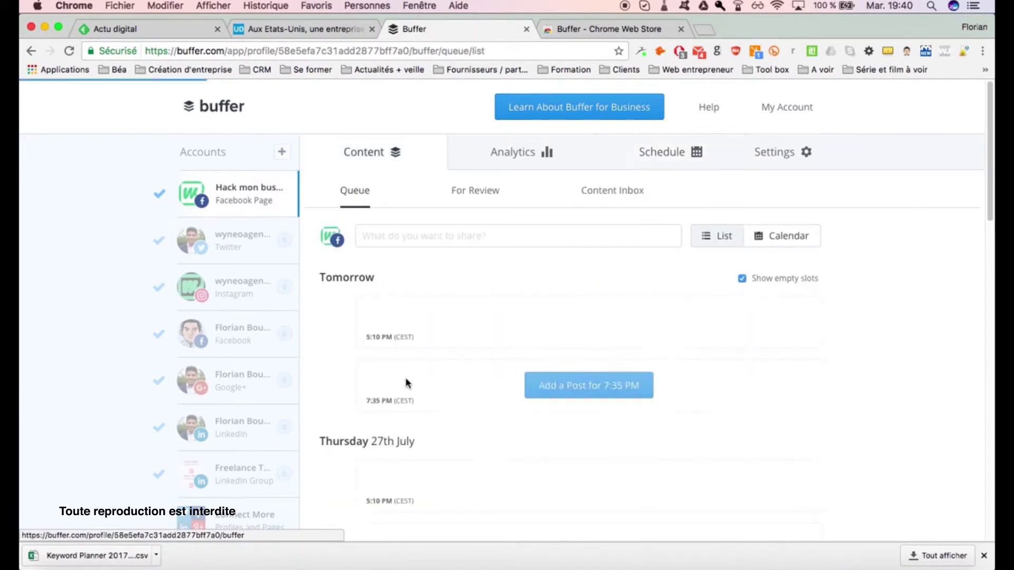
left_click(409, 233)
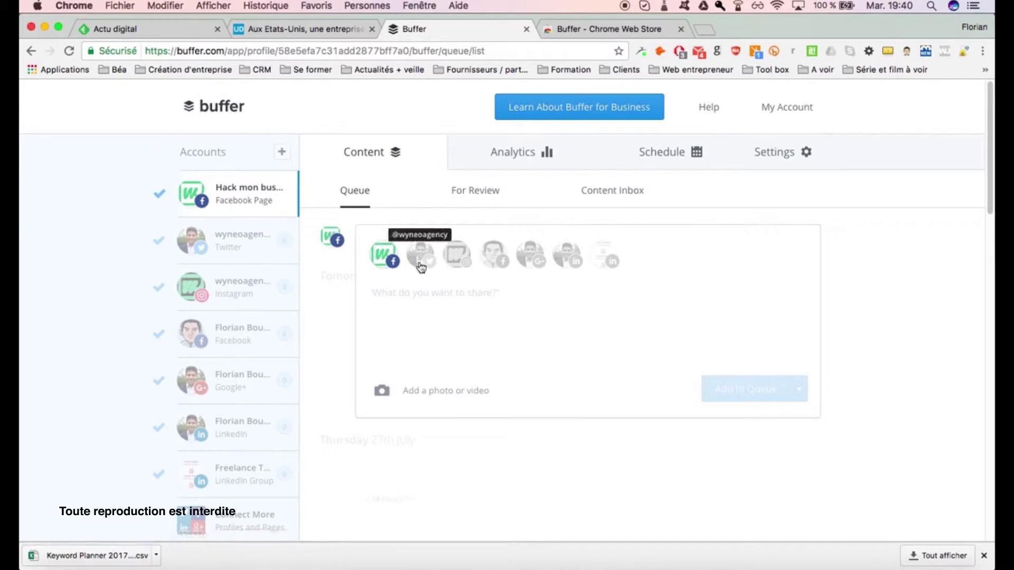
left_click(572, 264)
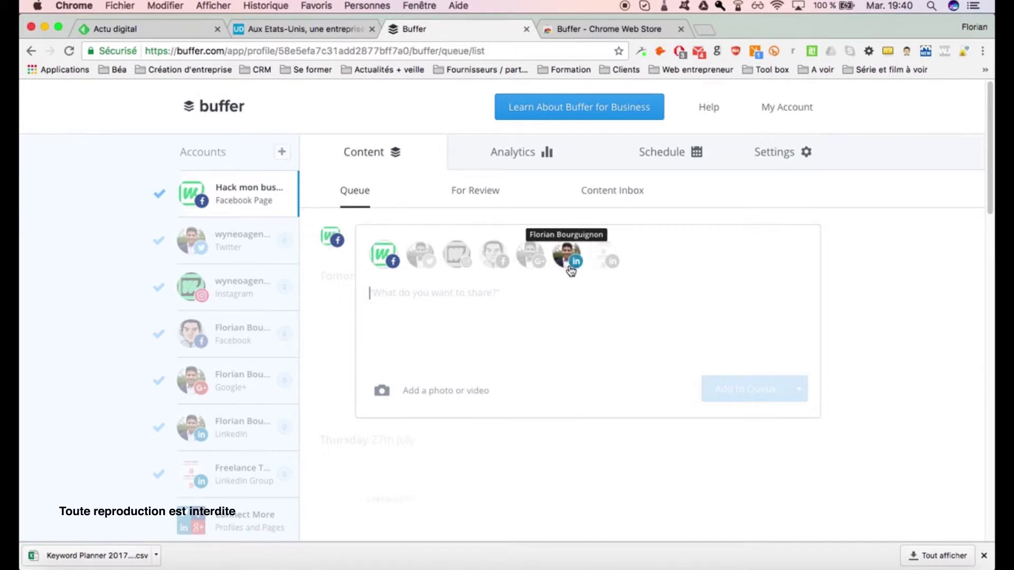
left_click(405, 298)
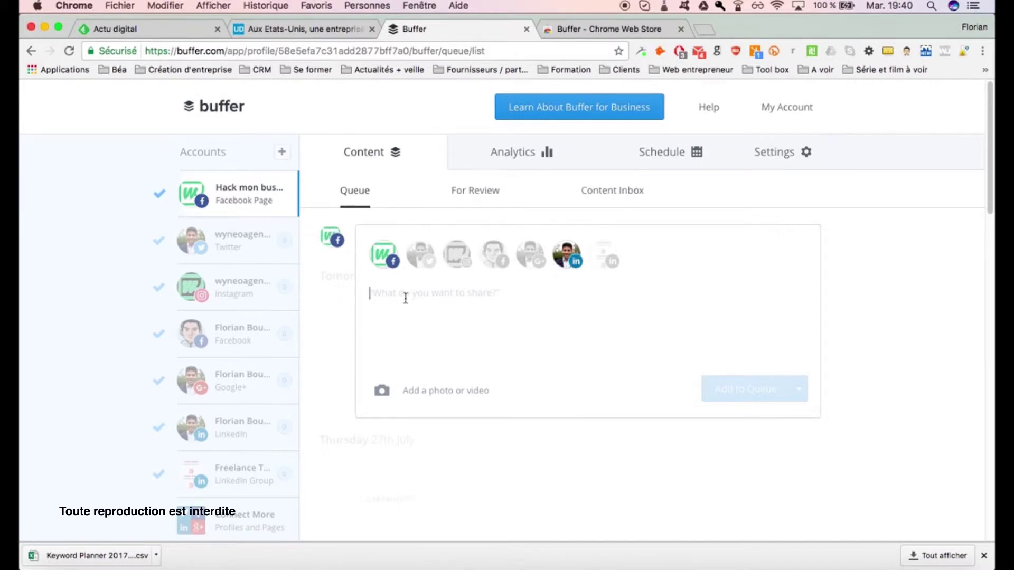
type("Vous écrivez la publication")
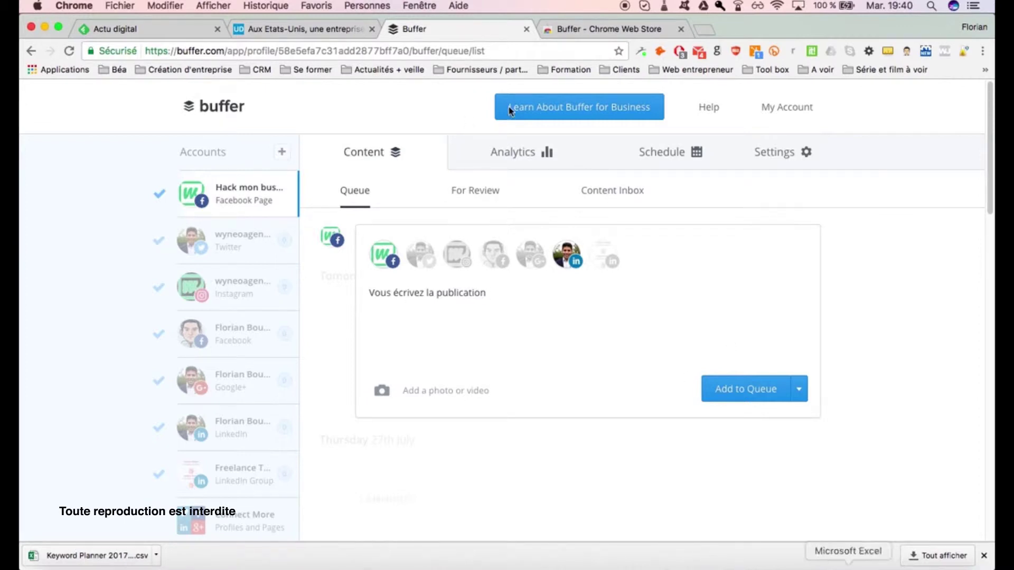
- Copy Tuesday's article link from cell D3 of the Excel calendar and paste it on a new line below the Buffer post's text
key("super+Tab")
left_click(439, 175)
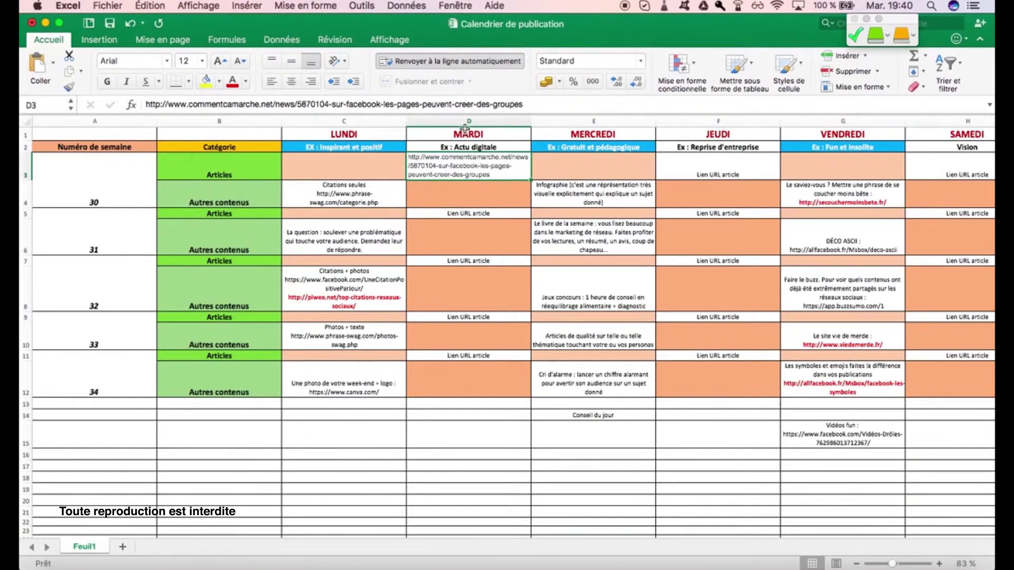
double_click(442, 167)
left_click_drag(509, 178, 407, 153)
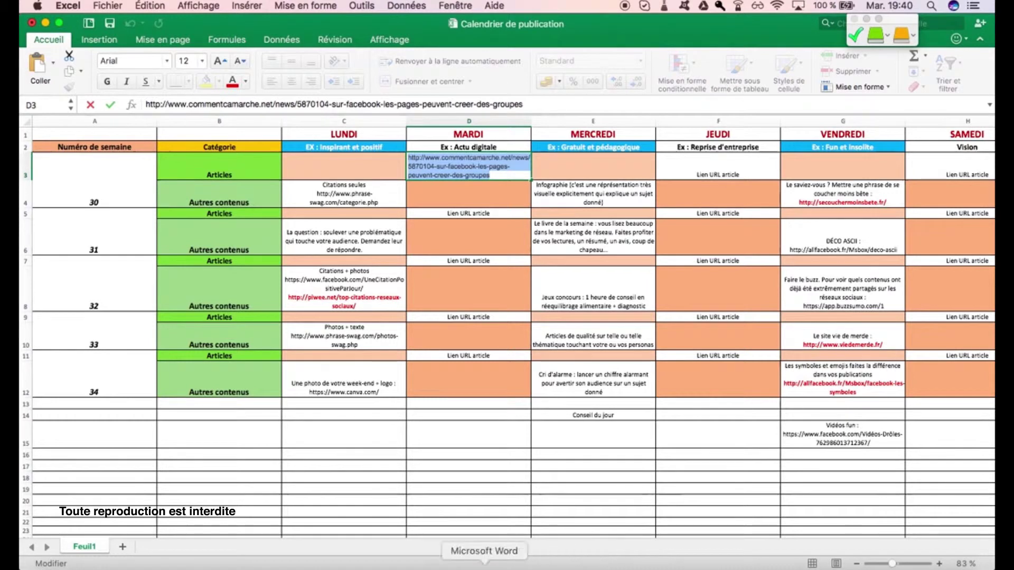
left_click(46, 23)
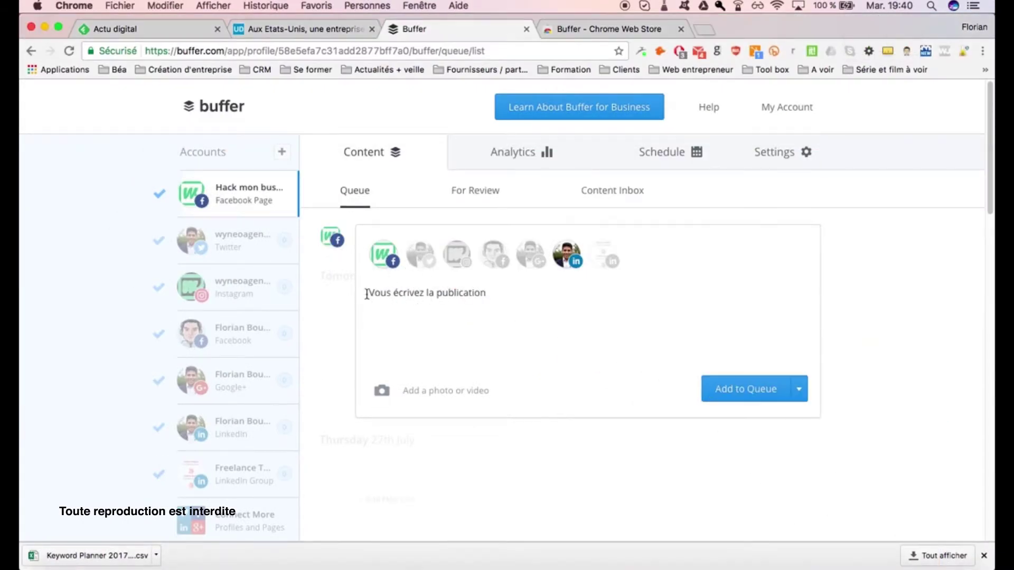
key("Return")
type("http://www.commentcamarche.net/news/5870334-sur-facebook-les-pages-peuvent-creer-des-groupes")
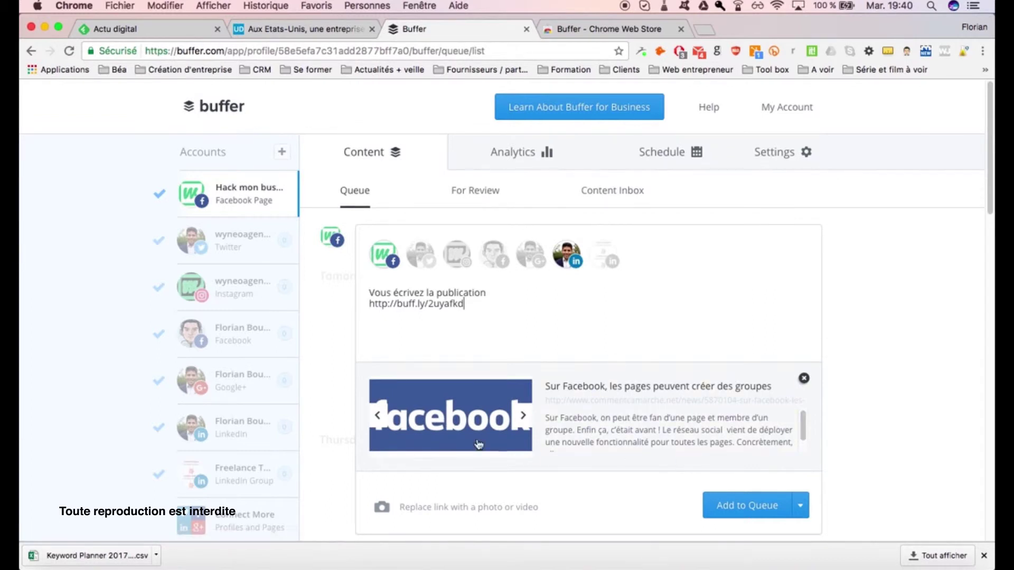
- Browse the link preview's images in the Buffer post, and switch back to the Excel publication calendar
left_click(523, 416)
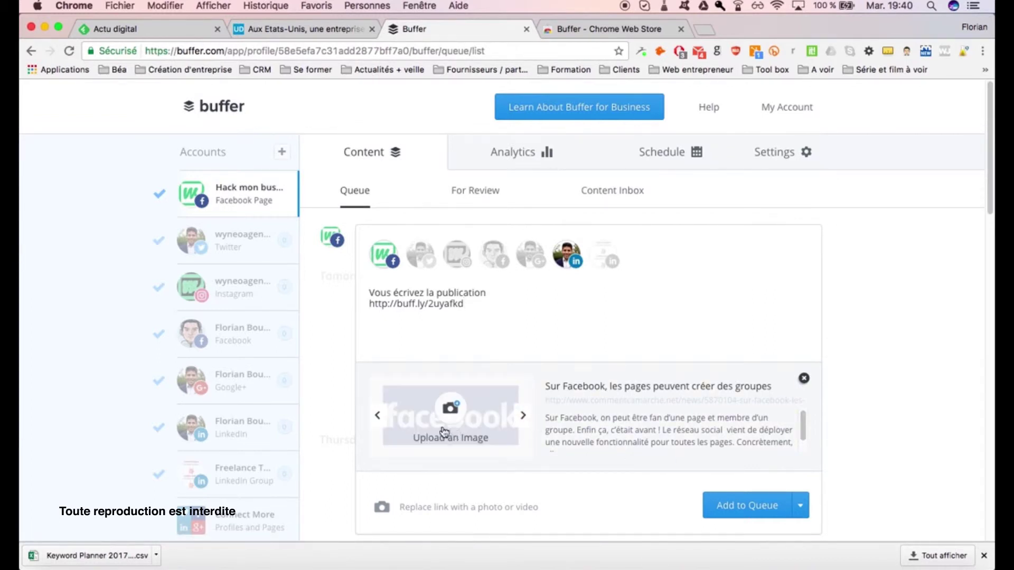
left_click(377, 417)
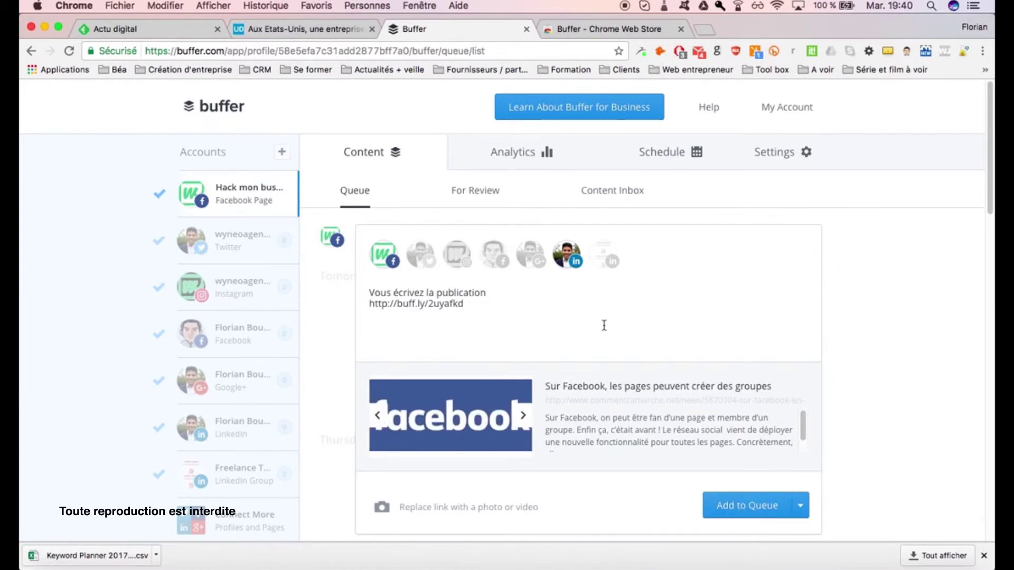
scroll(604, 325, "down", 1)
left_click(926, 557)
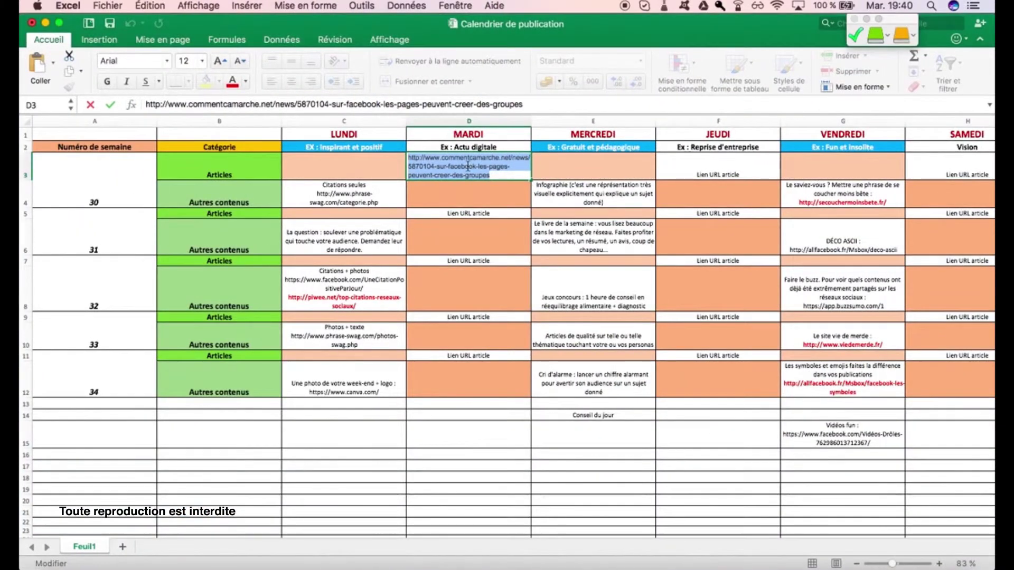
- Switch back to Buffer and set the custom schedule time of the Facebook and LinkedIn post to 05:00 PM
left_click(46, 23)
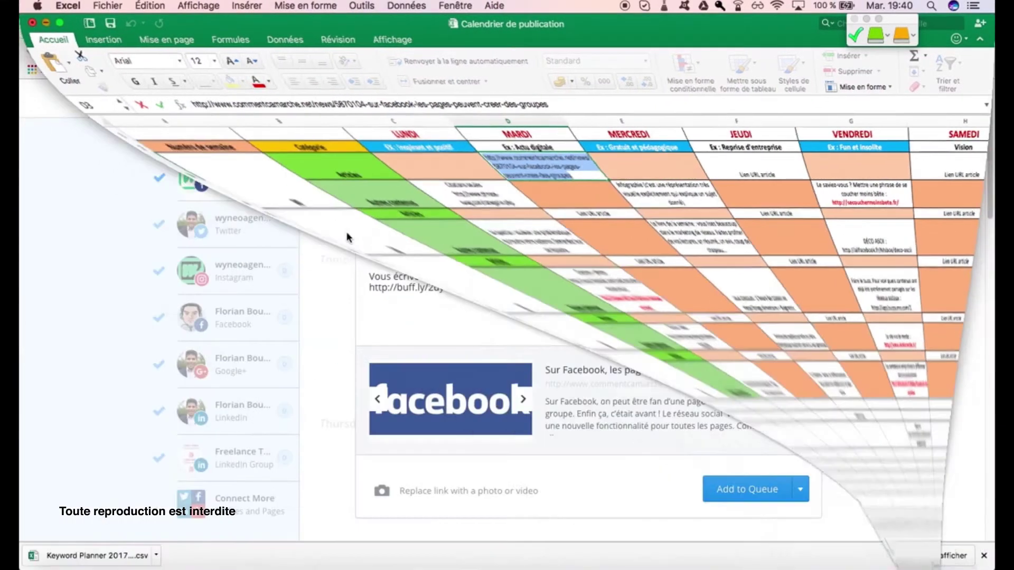
left_click(802, 492)
left_click(801, 491)
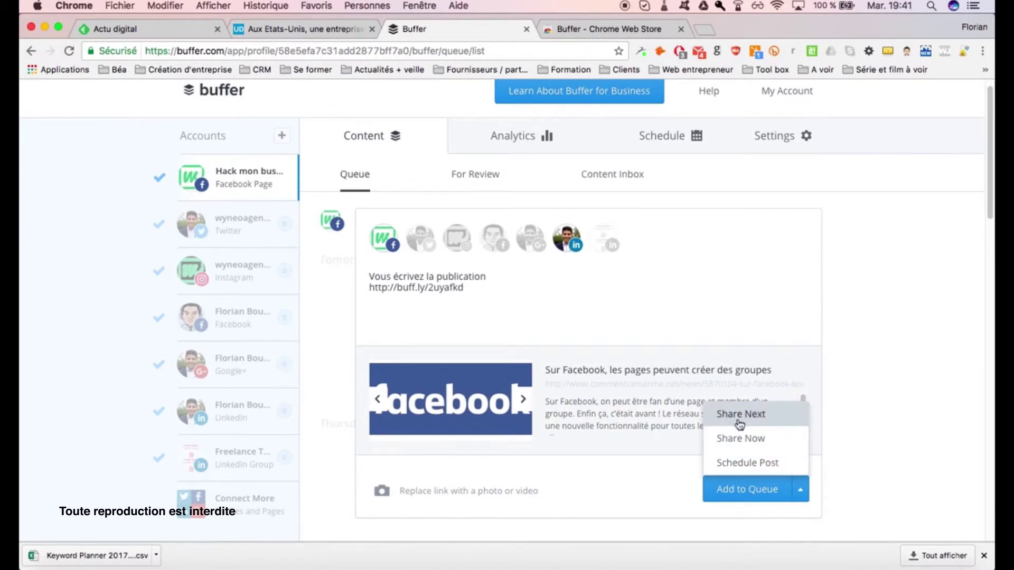
mouse_move(520, 386)
left_click(774, 468)
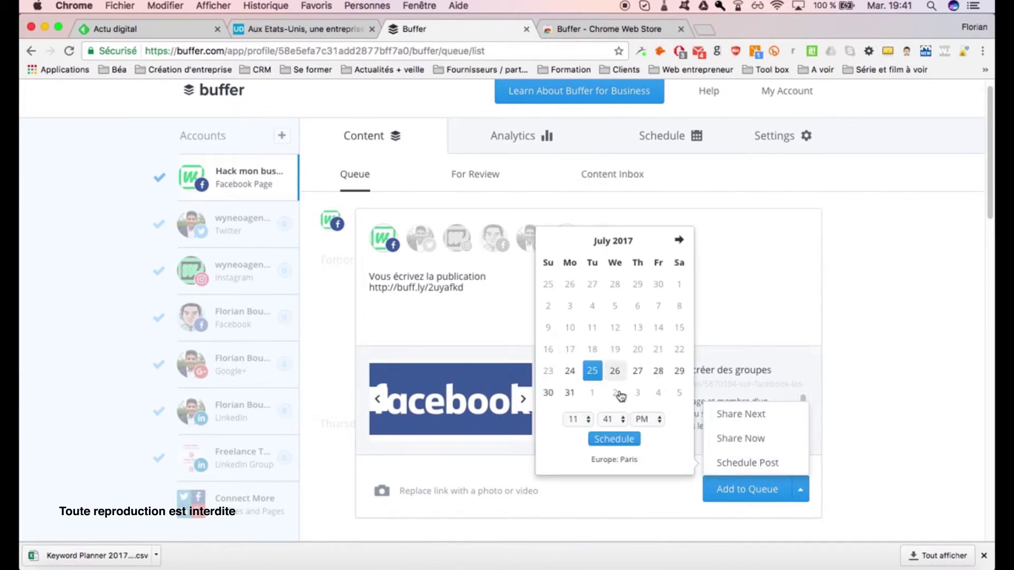
left_click(588, 420)
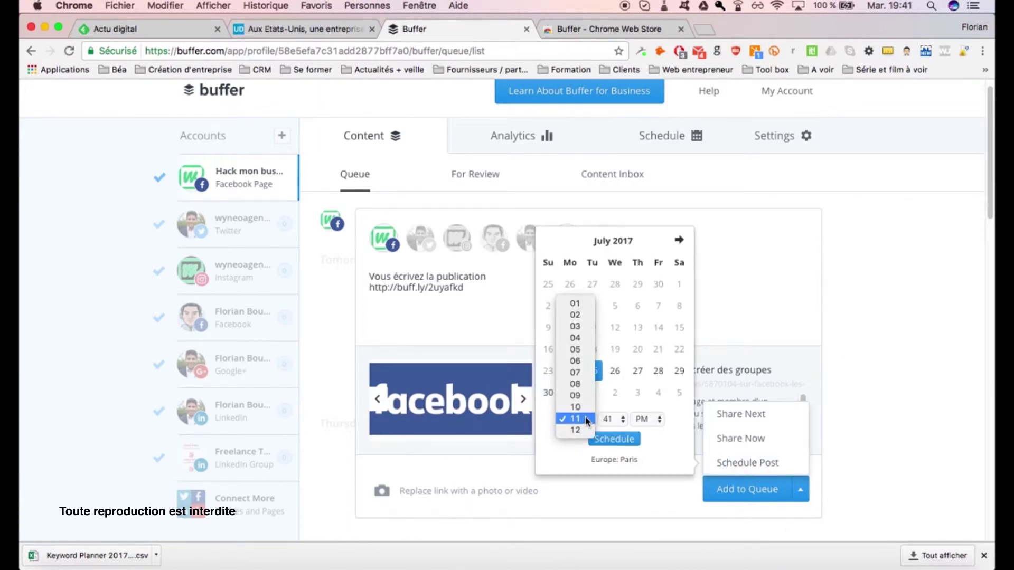
left_click(577, 353)
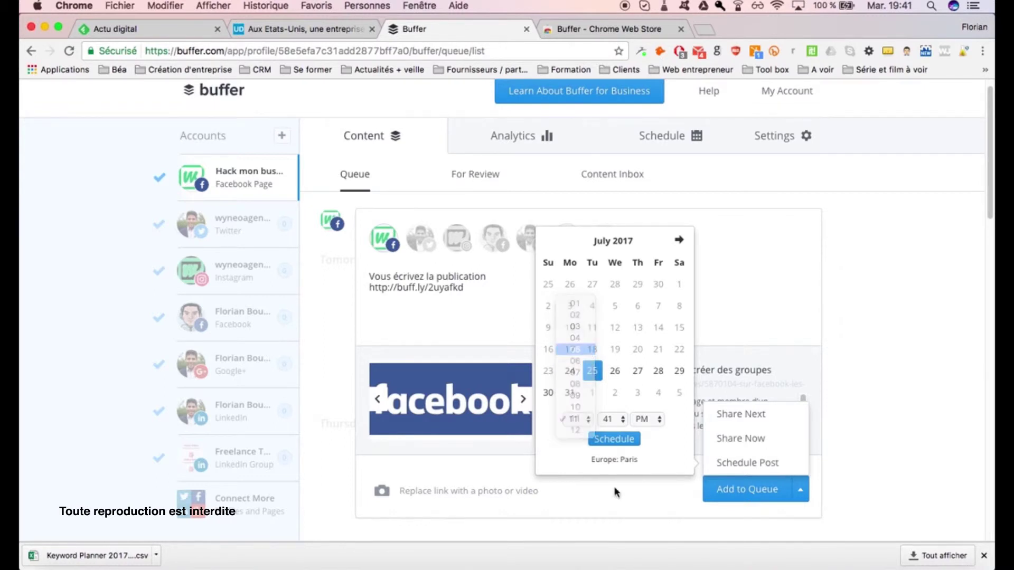
left_click(615, 419)
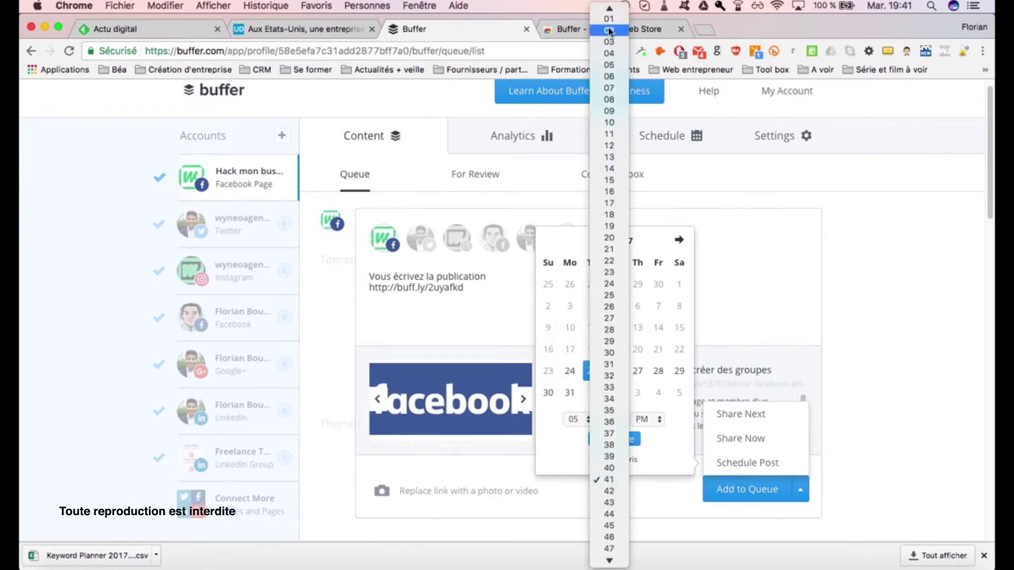
left_click(609, 9)
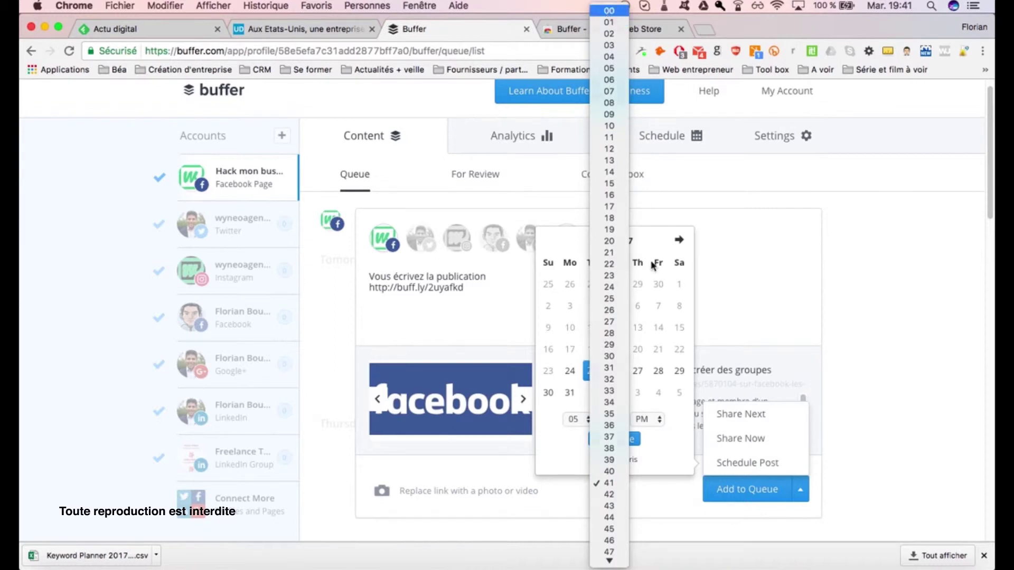
- Submit the post with its custom schedule of 25 July 2017, and look through the Facebook page's queue
left_click(645, 420)
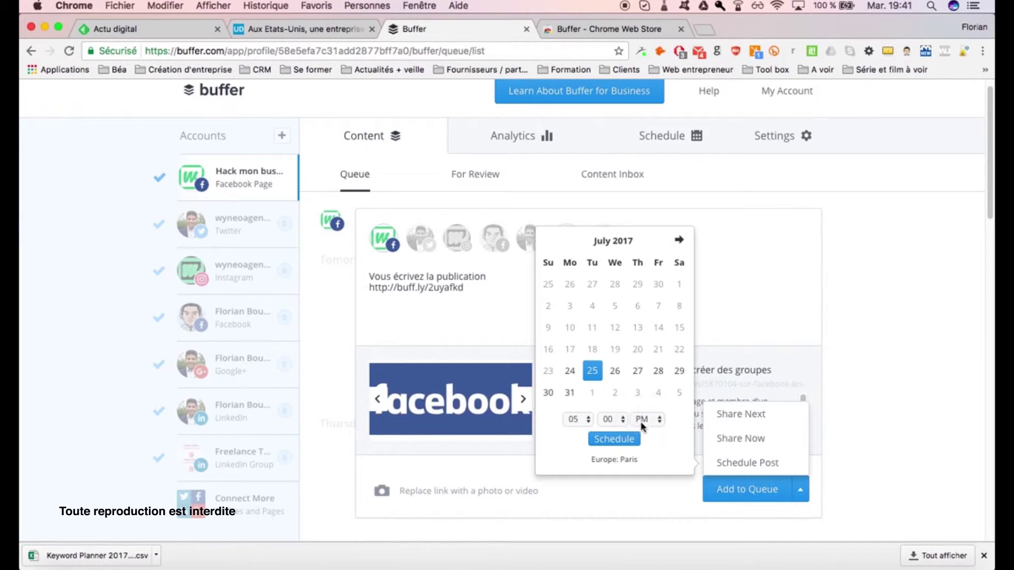
left_click(614, 439)
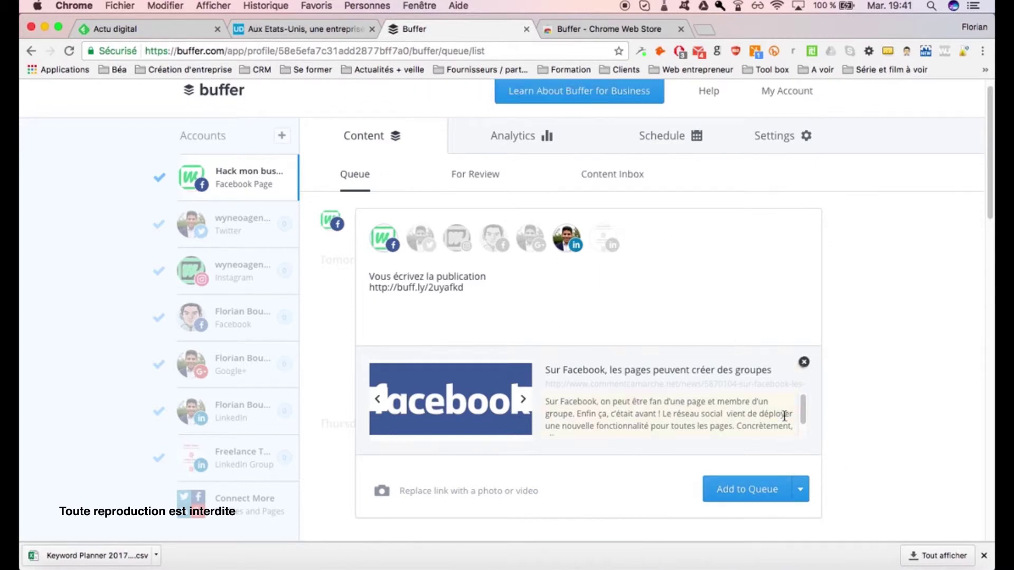
left_click(797, 492)
left_click(760, 463)
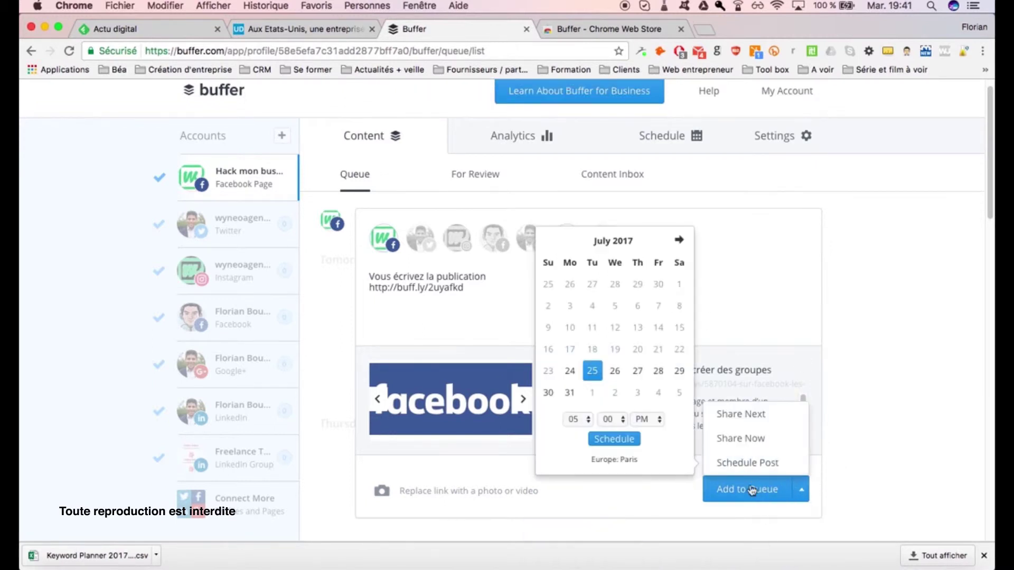
left_click(613, 440)
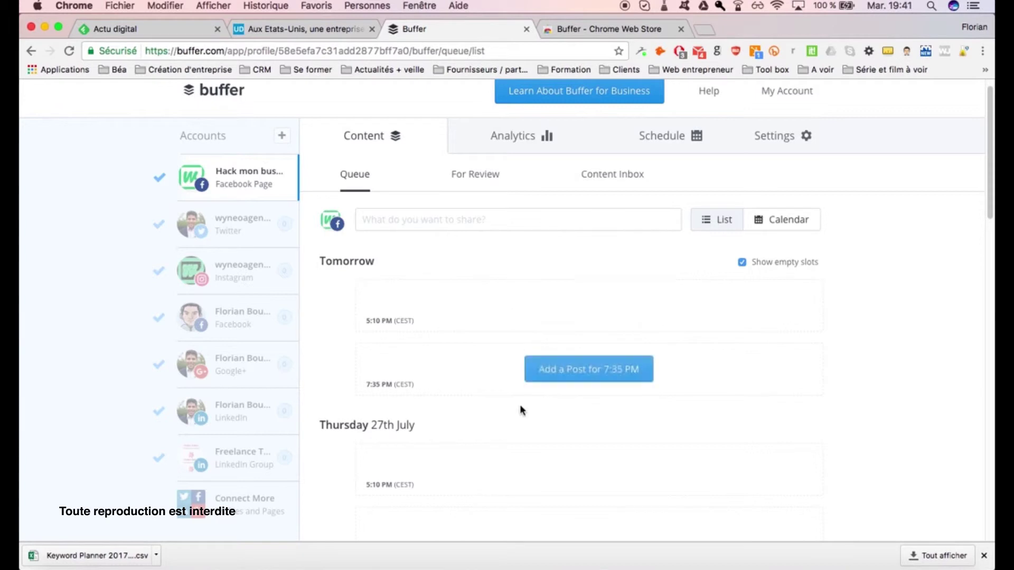
scroll(634, 371, "down", 3)
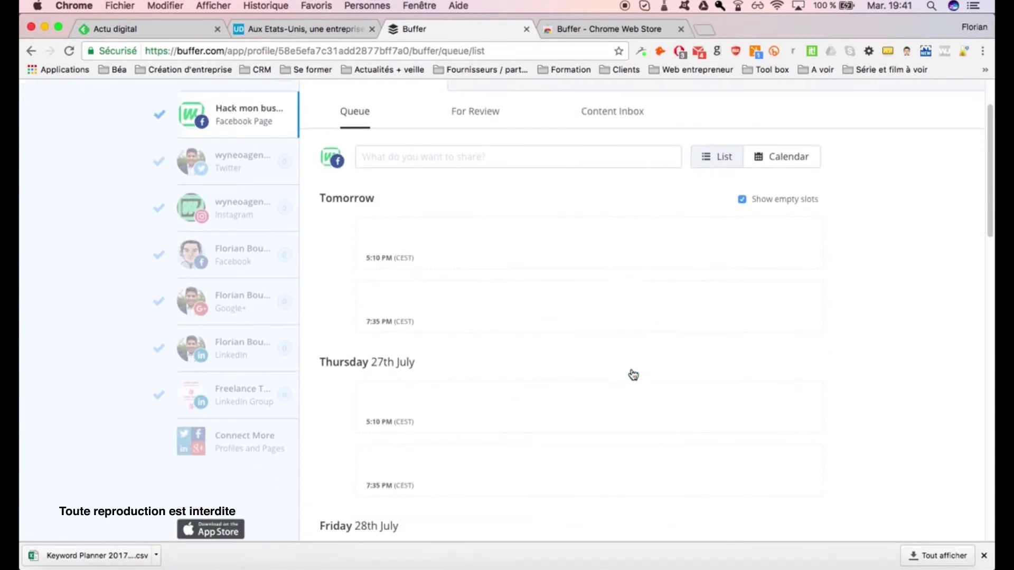
scroll(404, 417, "down", 5)
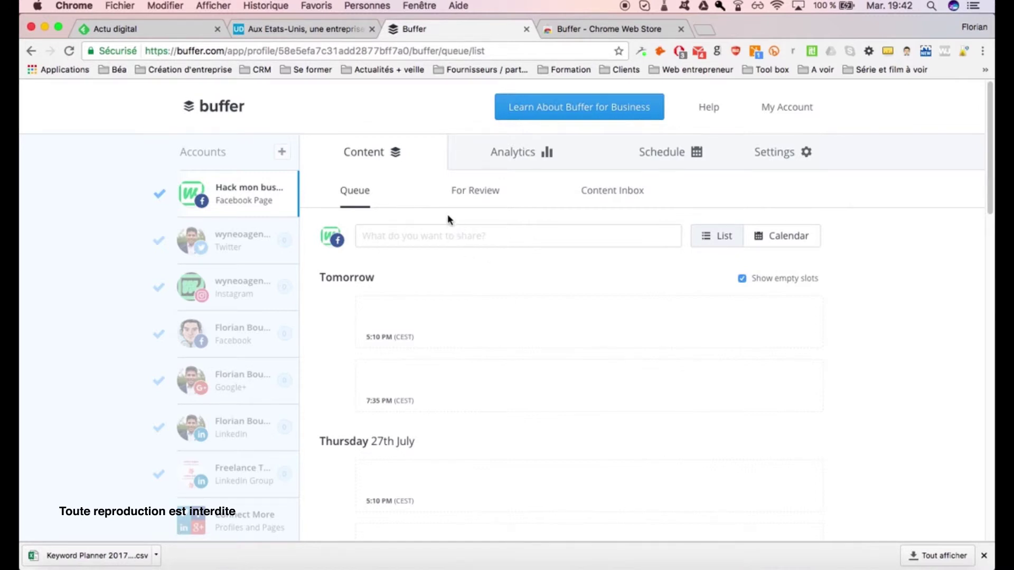
- Select Monday's "Citations seules" cell C4 in the Excel calendar, and return to the Facebook page's queue in Buffer
left_click(931, 564)
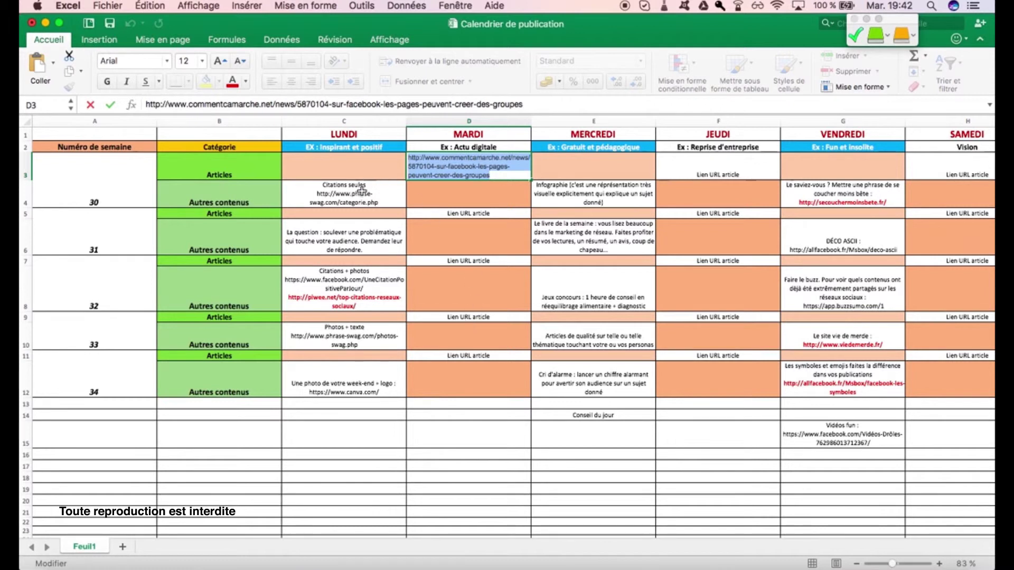
left_click(347, 194)
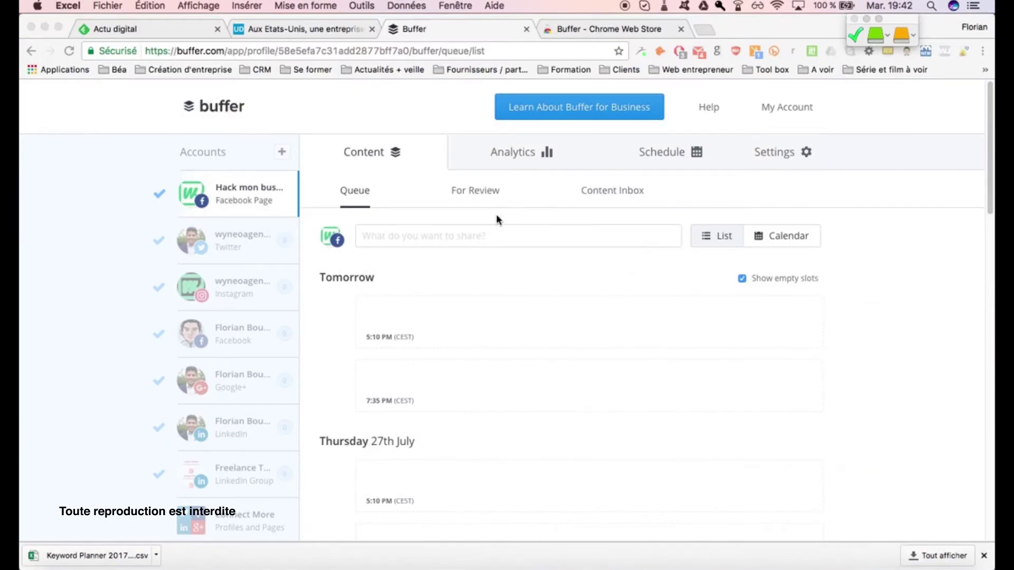
left_click(407, 241)
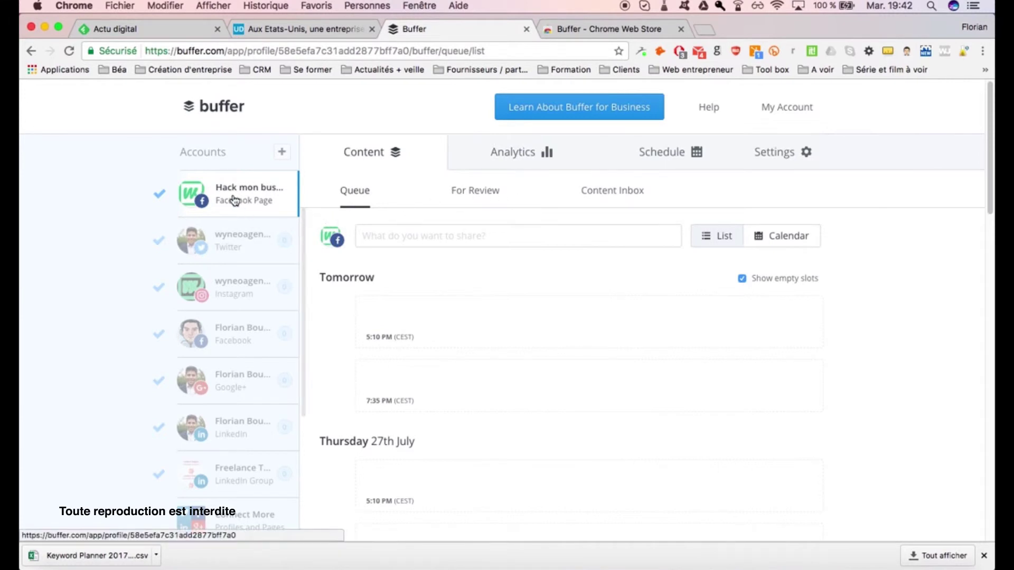
- Open the Facebook page's posting schedule and check the timezone and daily posting times
left_click(664, 161)
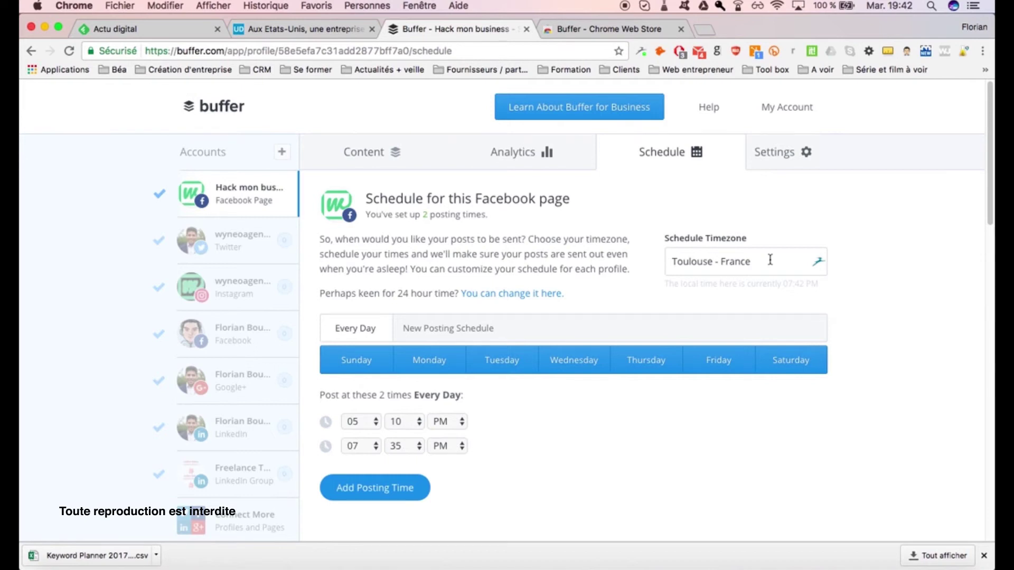
left_click_drag(769, 259, 651, 262)
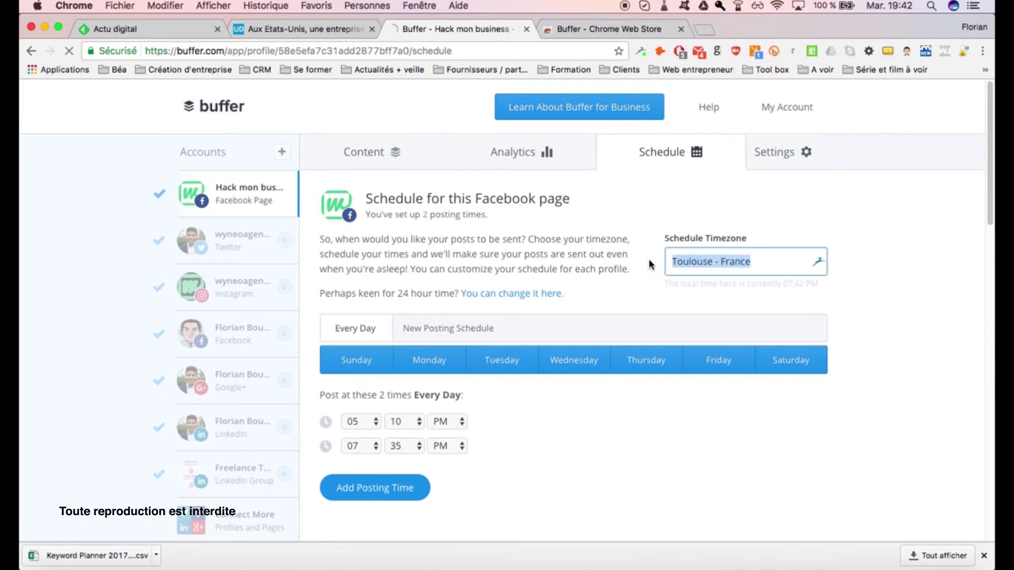
left_click(760, 214)
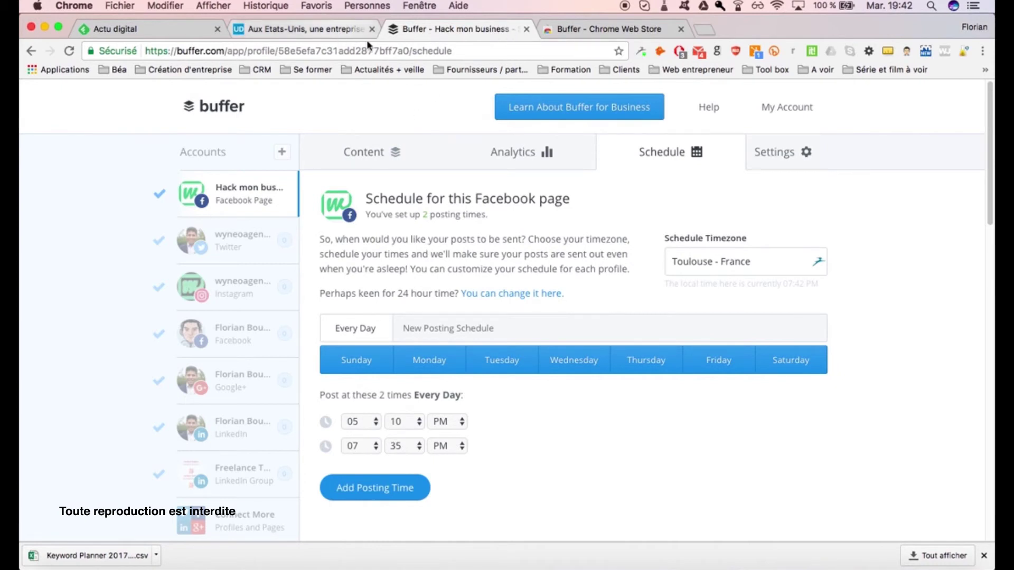
- Install the Buffer extension from the Chrome Web Store and close its welcome page
left_click(290, 29)
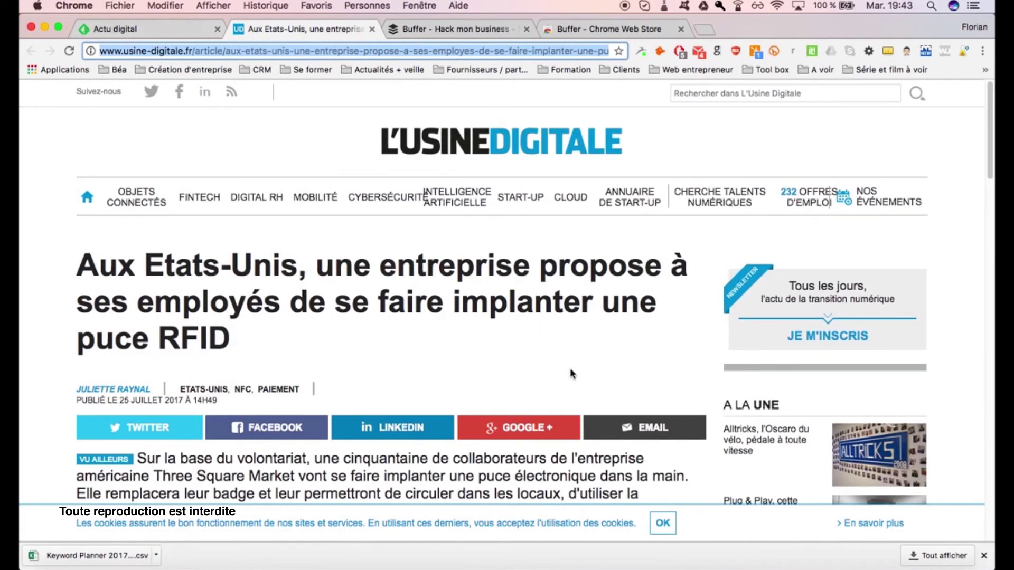
left_click(587, 28)
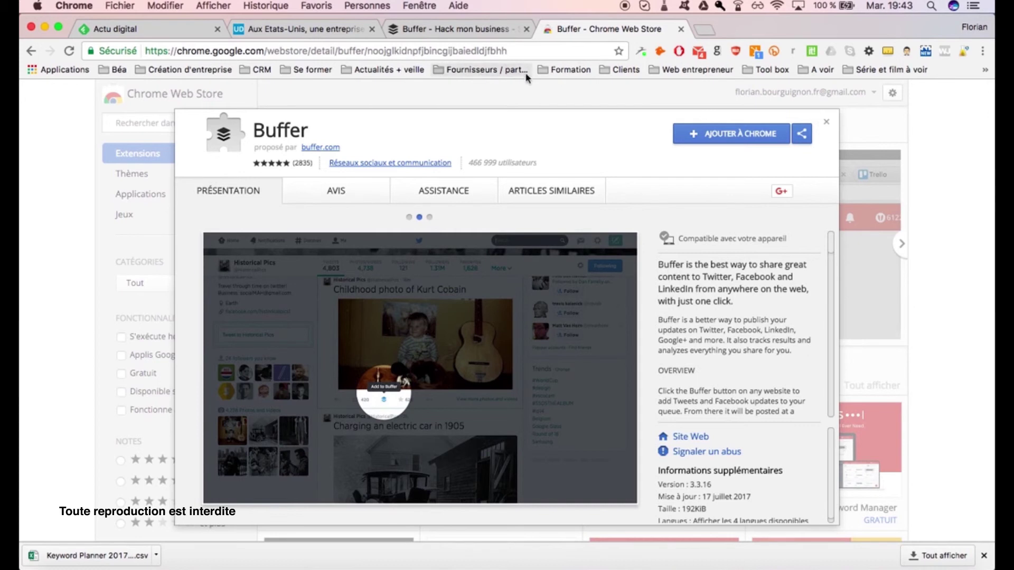
left_click(743, 138)
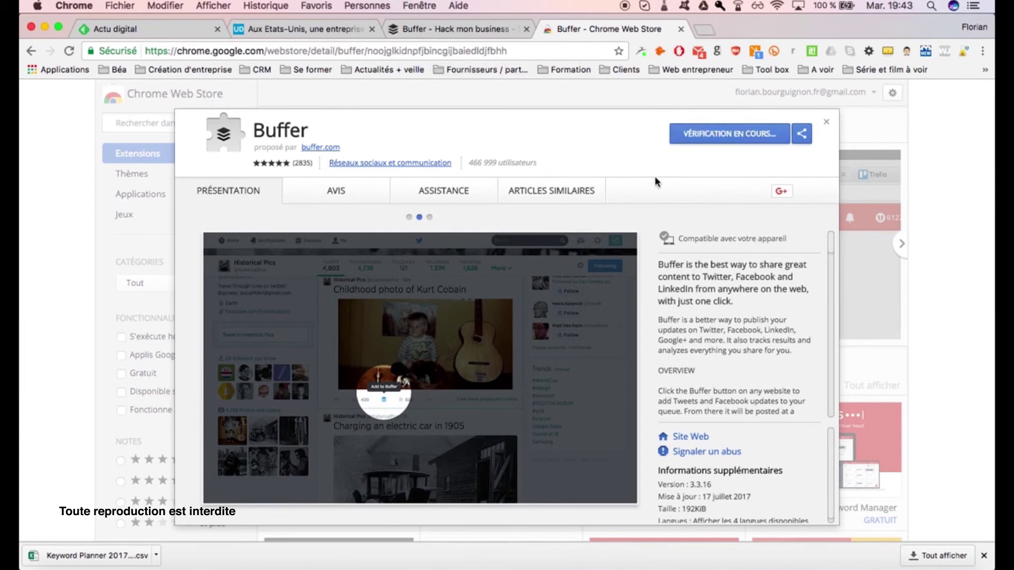
left_click(601, 160)
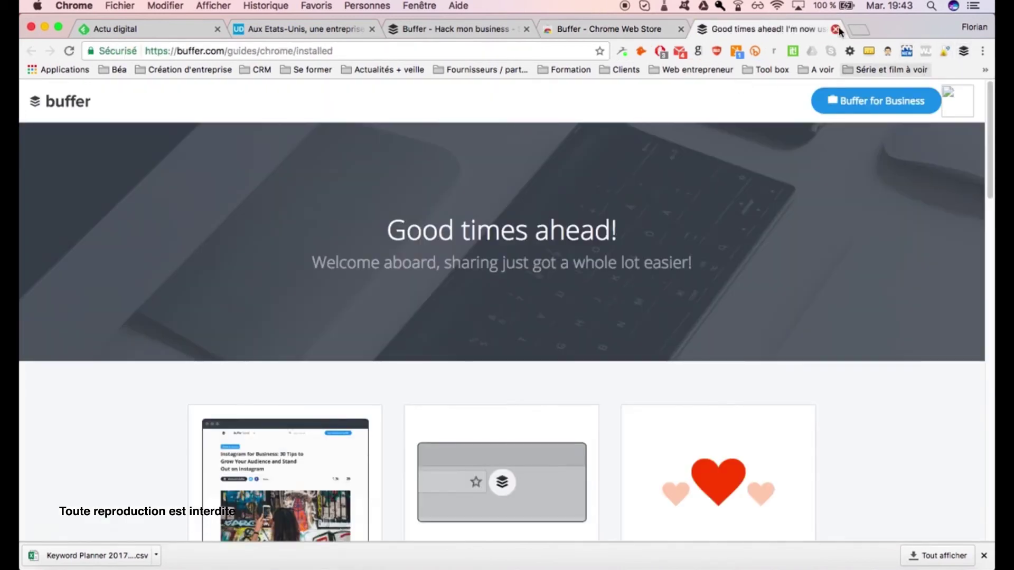
left_click(835, 29)
- Start a Buffer share of the L'Usine Digitale RFID article with the extension, keeping only the personal LinkedIn profile as target
left_click(454, 33)
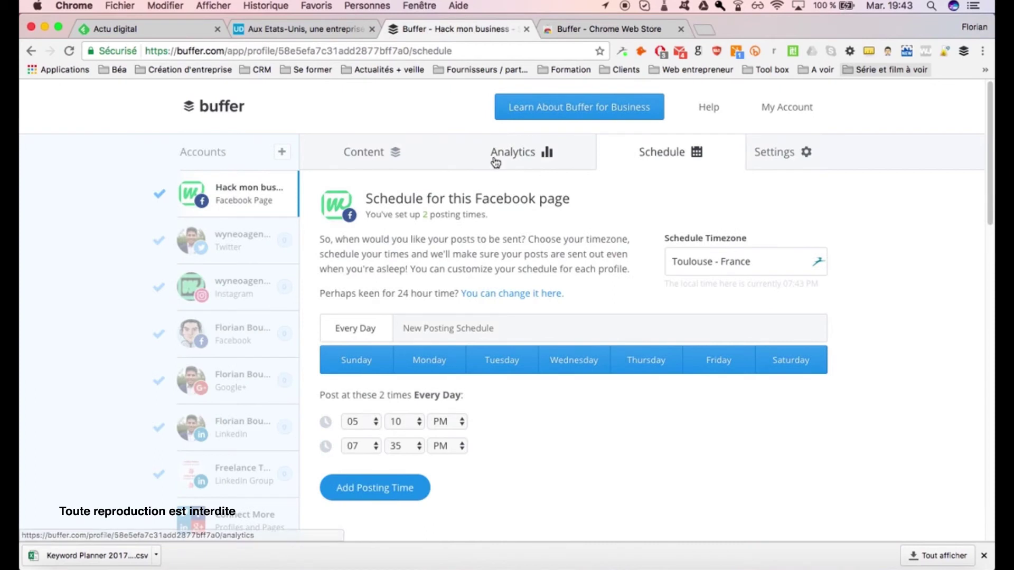
left_click(280, 28)
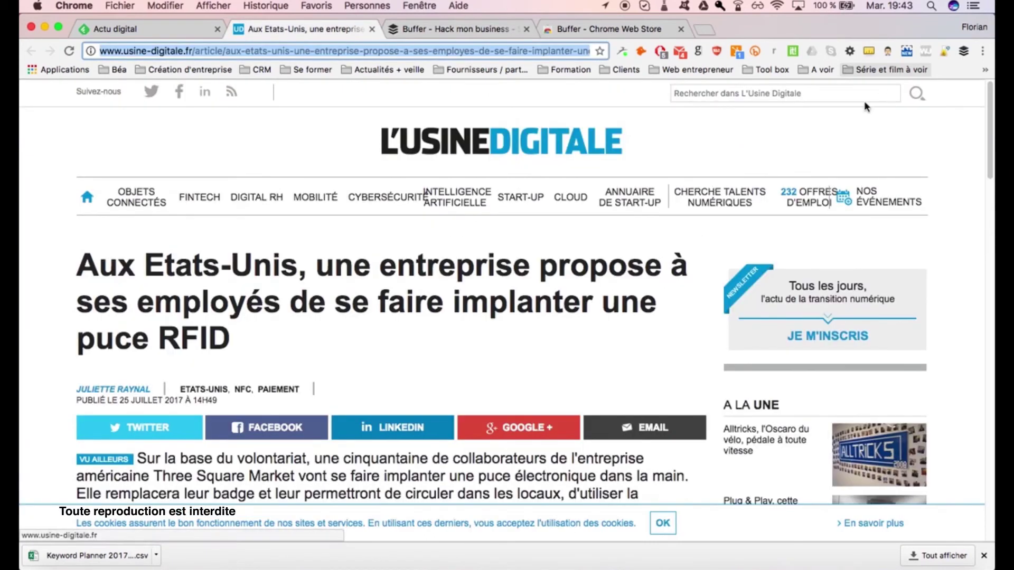
left_click(963, 51)
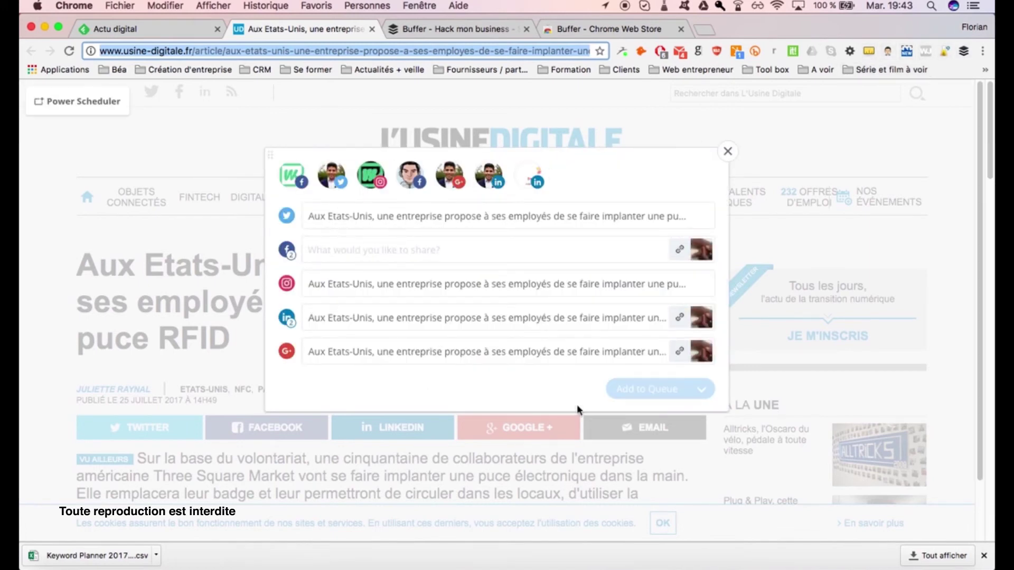
left_click(332, 175)
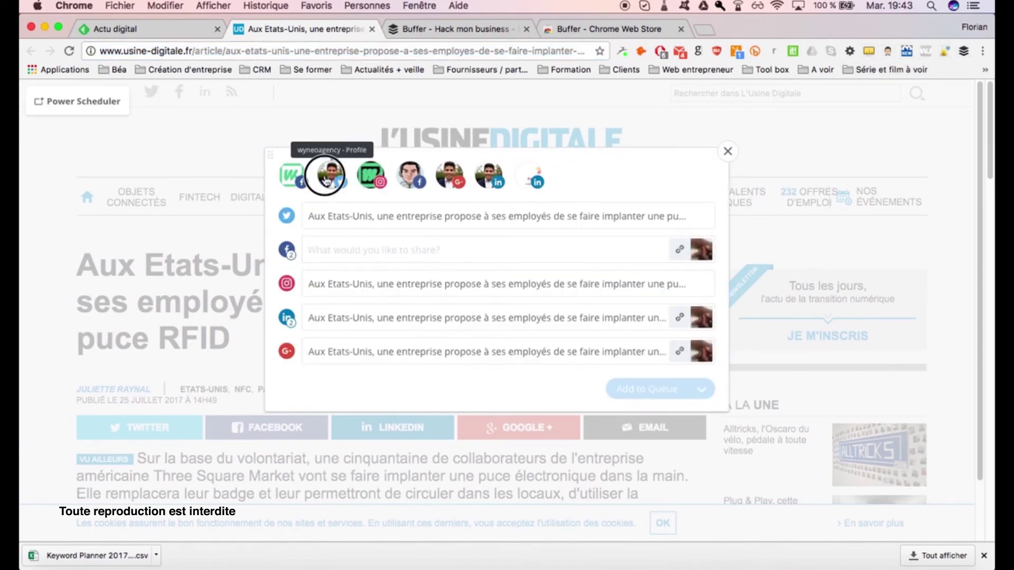
left_click(371, 175)
left_click(410, 175)
left_click(449, 176)
left_click(536, 177)
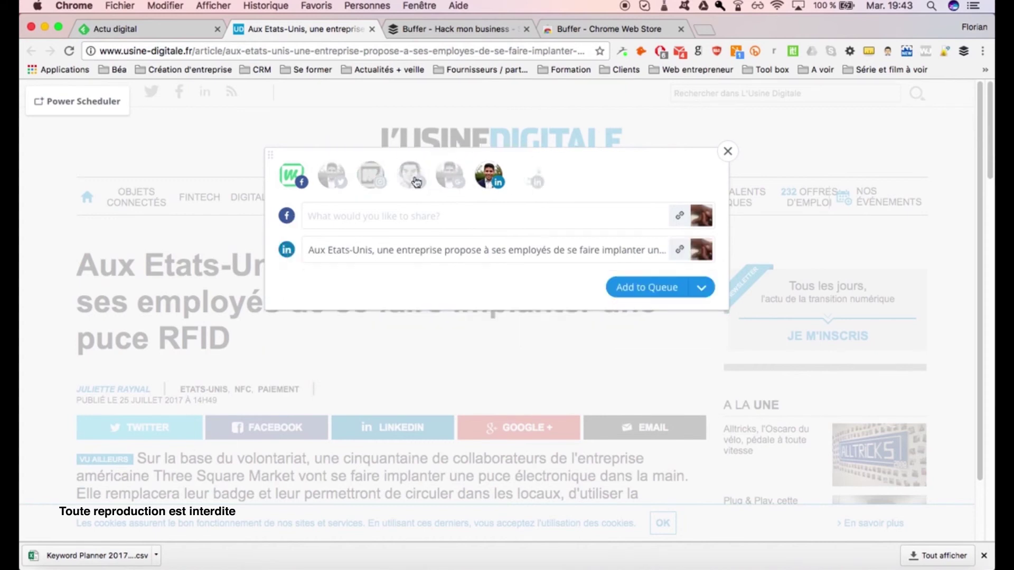
left_click(292, 175)
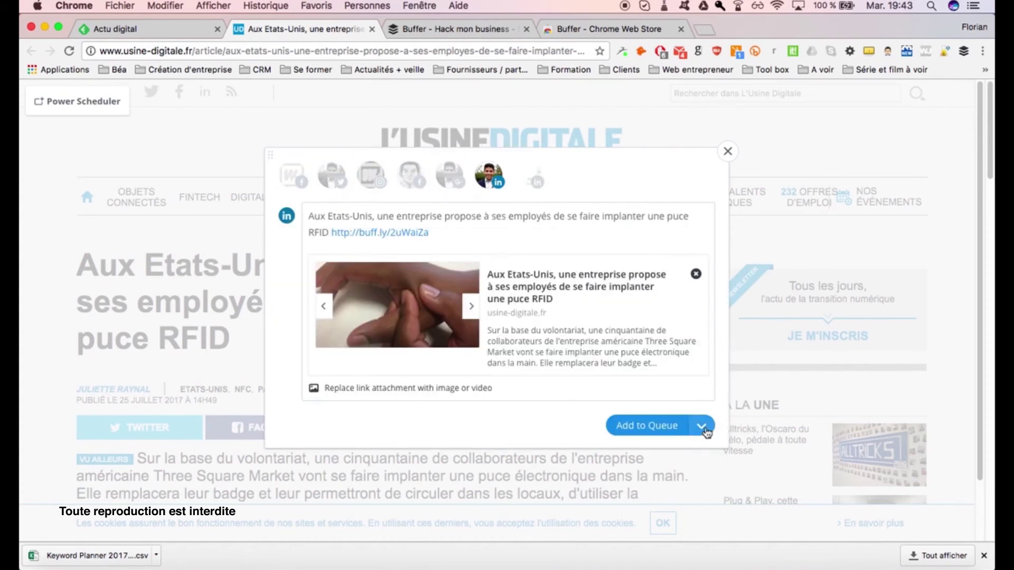
- Examine the article share's custom scheduling calendar for August 2017 and its timezone, close the share unsent, and switch to the Excel calendar
left_click(701, 426)
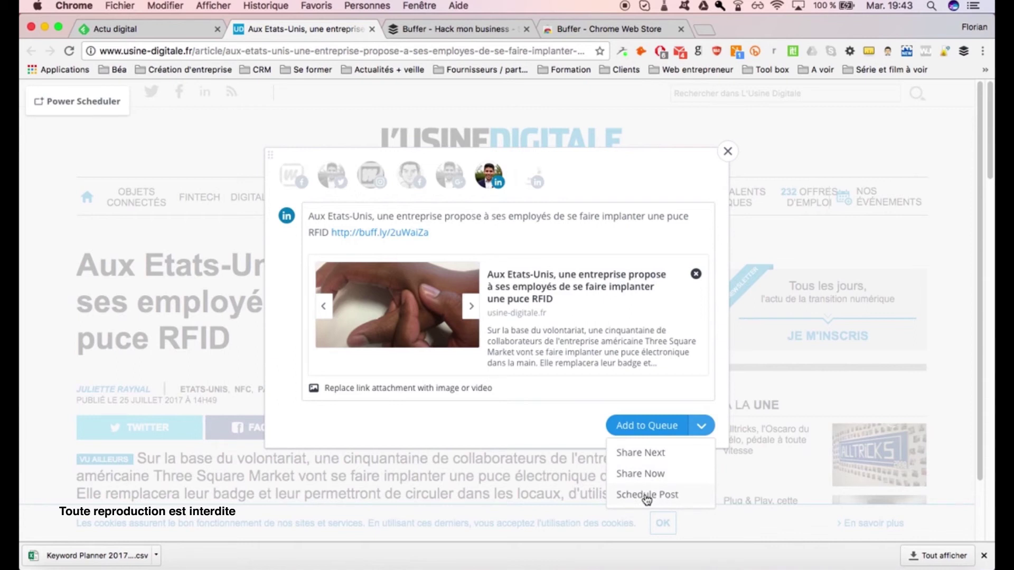
left_click(646, 496)
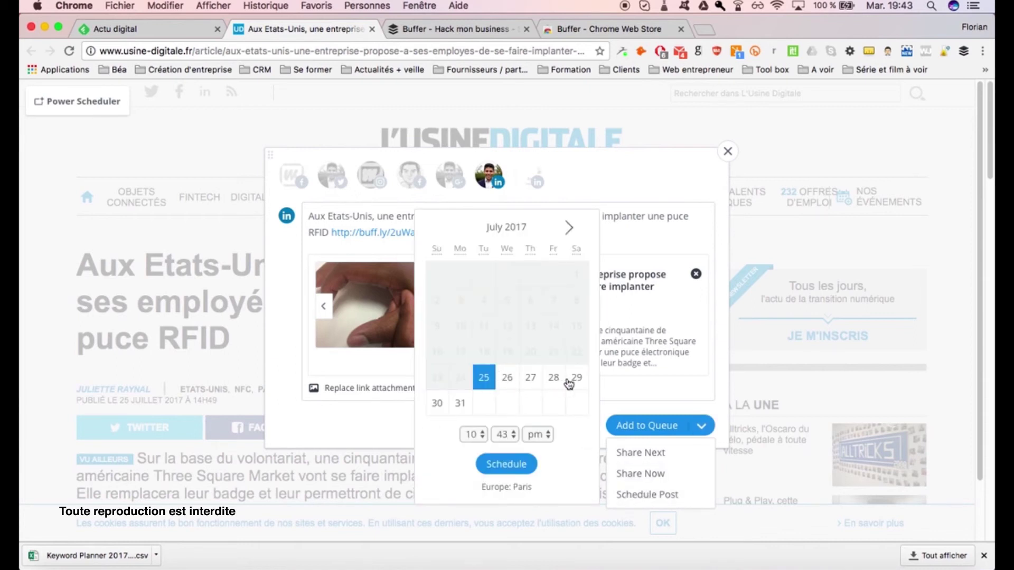
left_click(569, 227)
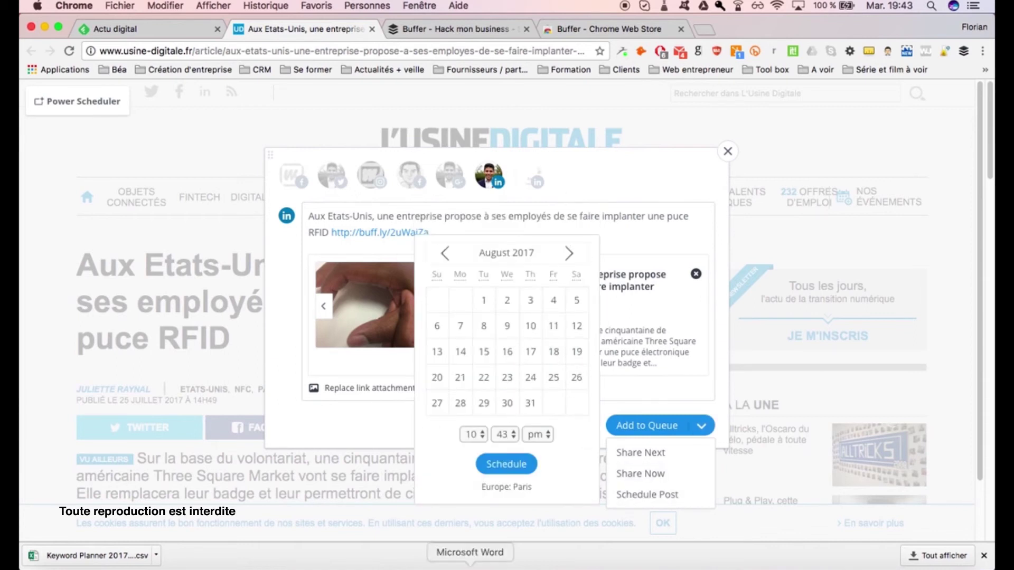
triple_click(525, 489)
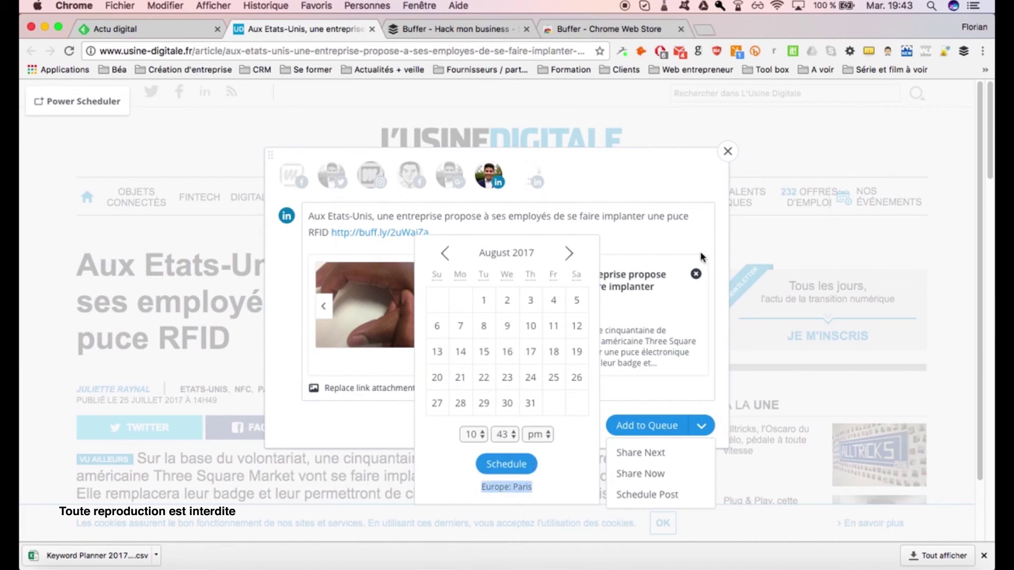
left_click(728, 152)
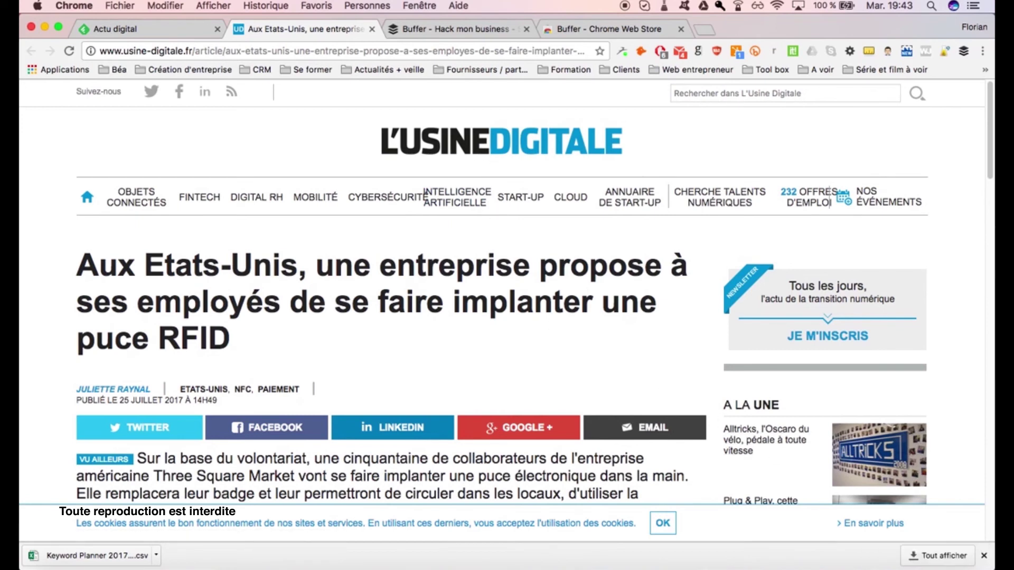
left_click(887, 555)
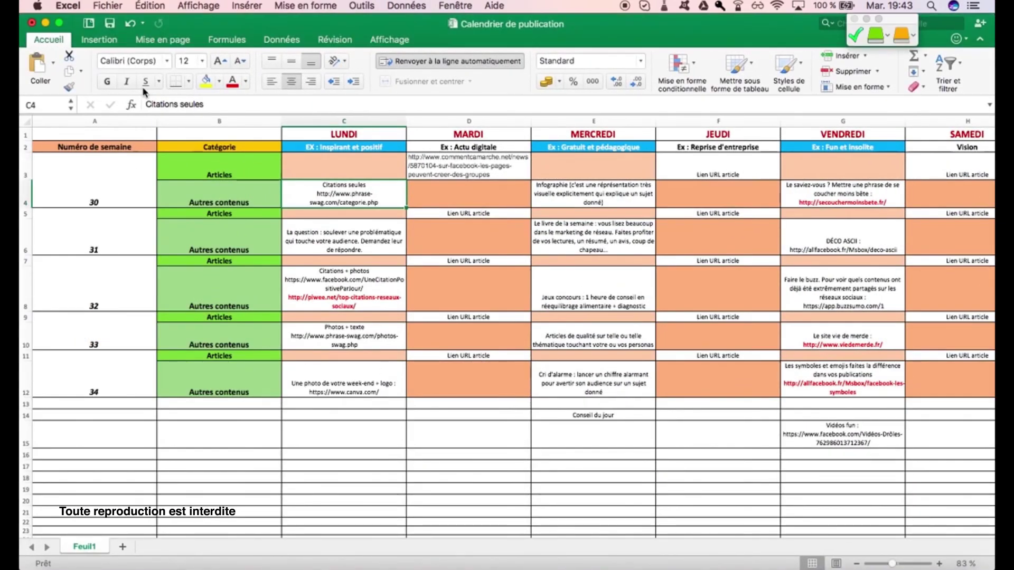